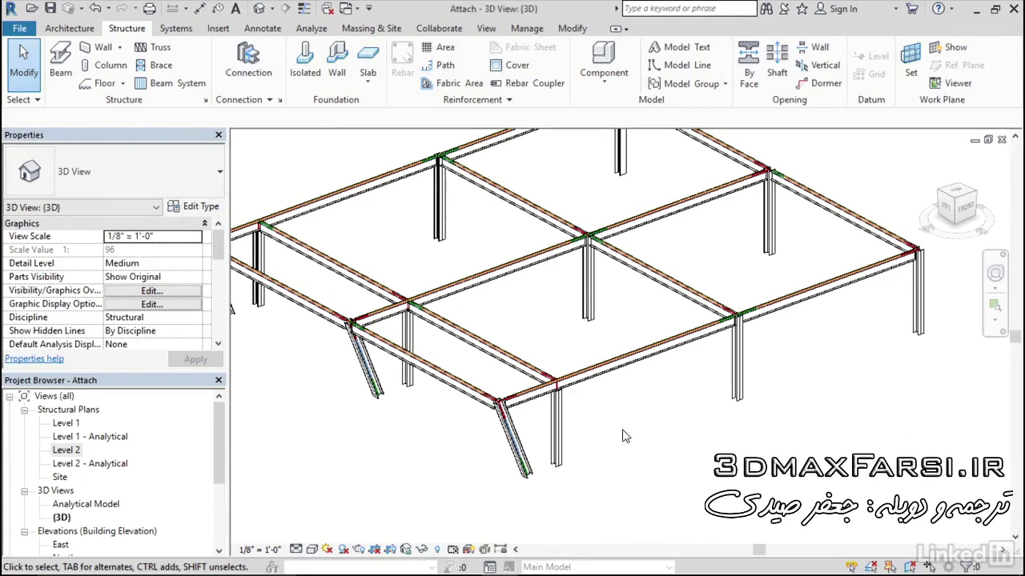
Inspect the columns beneath the beams in the finished project, then frame the whole structure
{"action": "scroll", "coordinate": [583, 437], "scroll_direction": "up", "scroll_amount": 2}
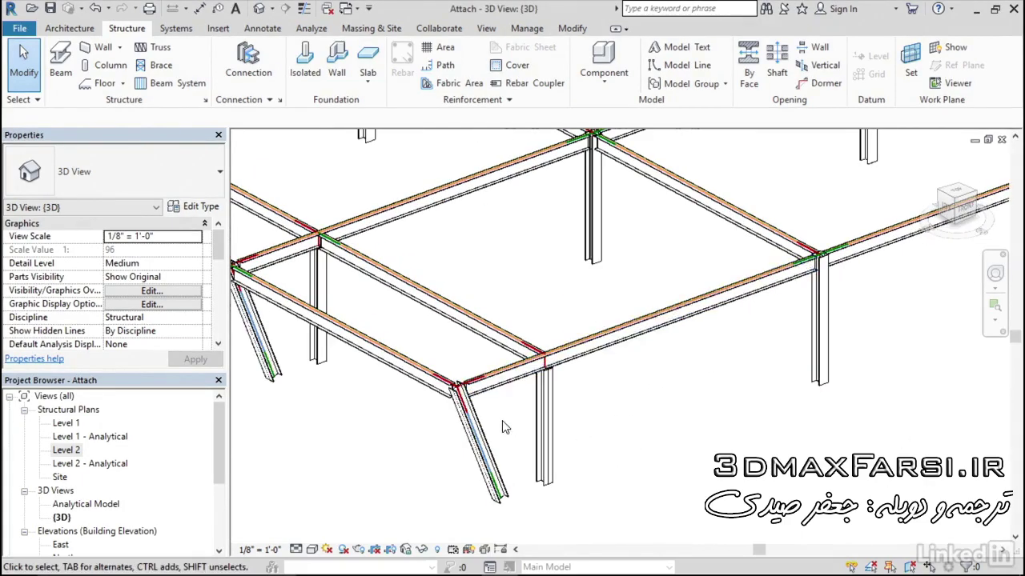
{"action": "scroll", "coordinate": [551, 381], "scroll_direction": "up", "scroll_amount": 2}
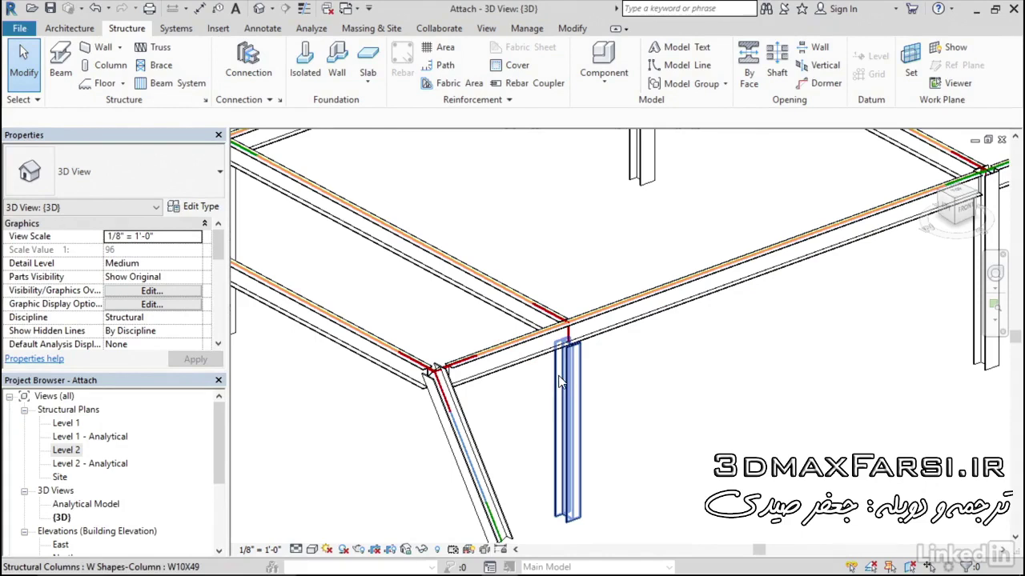
{"action": "left_click", "coordinate": [560, 383]}
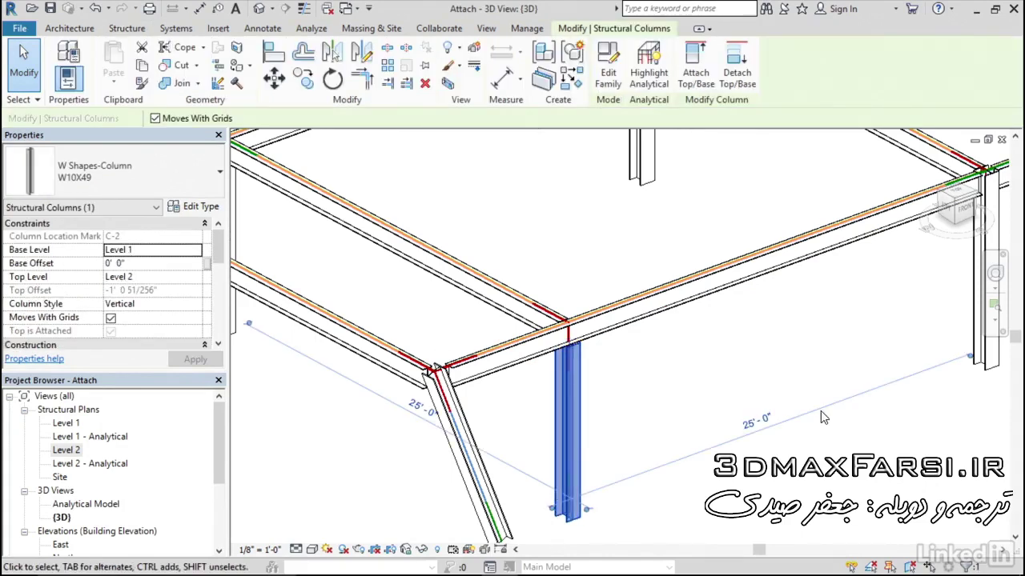
{"action": "left_click", "coordinate": [727, 384]}
{"action": "scroll", "coordinate": [649, 376], "scroll_direction": "up", "scroll_amount": 2}
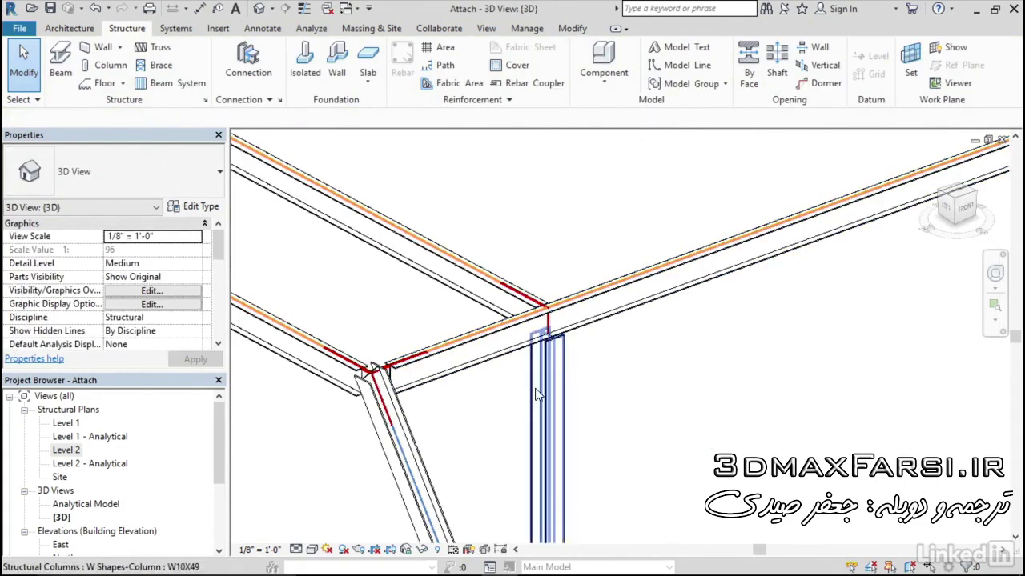
{"action": "scroll", "coordinate": [573, 357], "scroll_direction": "down", "scroll_amount": 3}
{"action": "scroll", "coordinate": [585, 349], "scroll_direction": "up", "scroll_amount": 3}
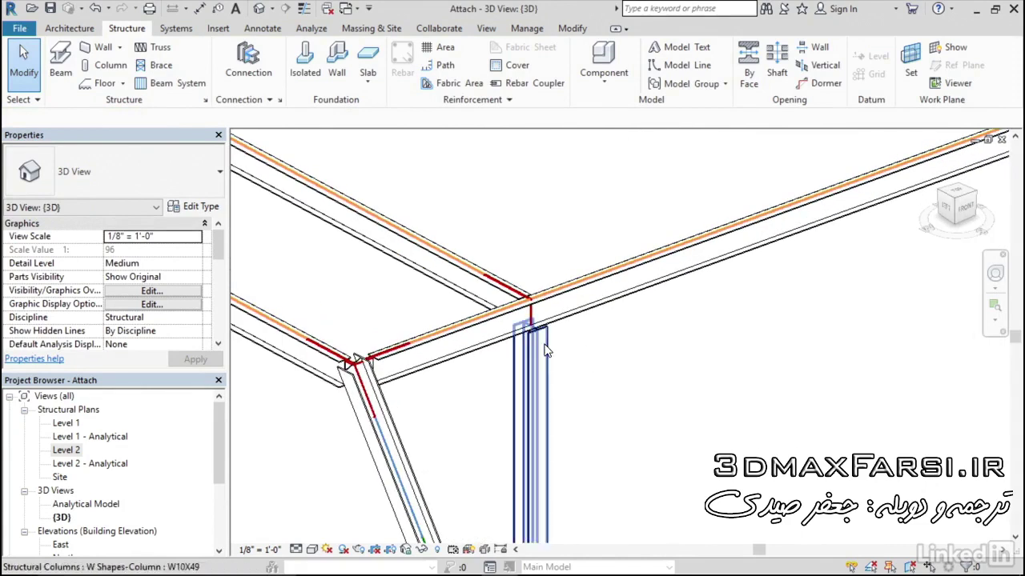
{"action": "left_click", "coordinate": [547, 353]}
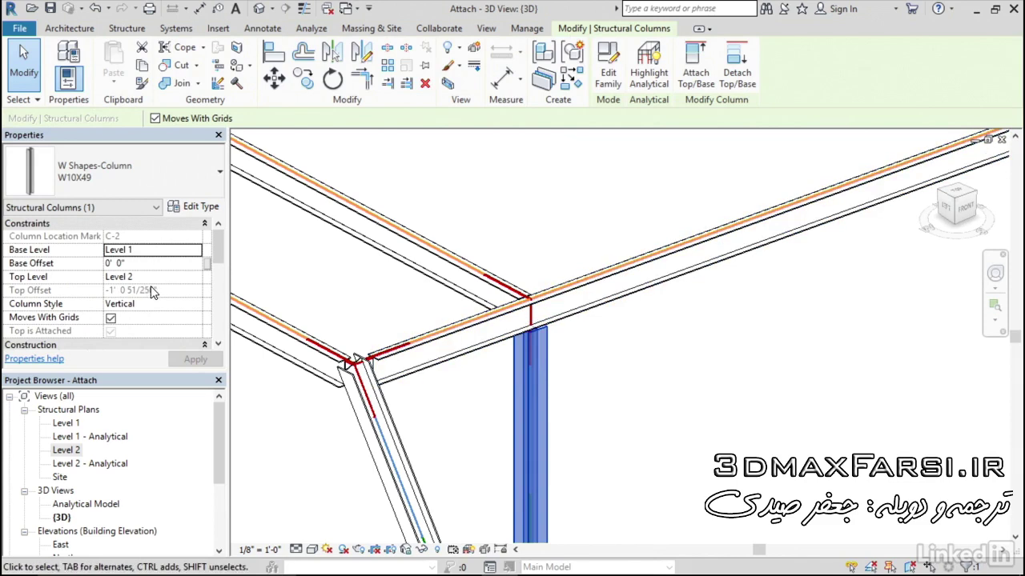
{"action": "left_click", "coordinate": [638, 375]}
{"action": "scroll", "coordinate": [638, 374], "scroll_direction": "down", "scroll_amount": 3}
{"action": "scroll", "coordinate": [638, 375], "scroll_direction": "down", "scroll_amount": 3}
{"action": "middle_click_drag", "start_coordinate": [637, 375], "coordinate": [620, 378]}
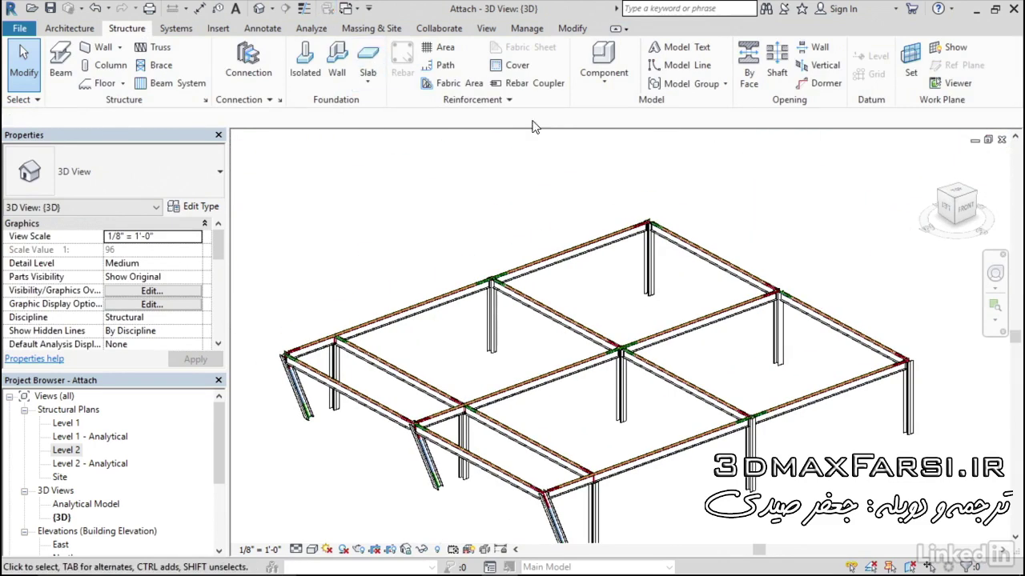
Close the project without saving and open Attach.rvt from Exercise Files > Chapter-2
{"action": "left_click", "coordinate": [1002, 140]}
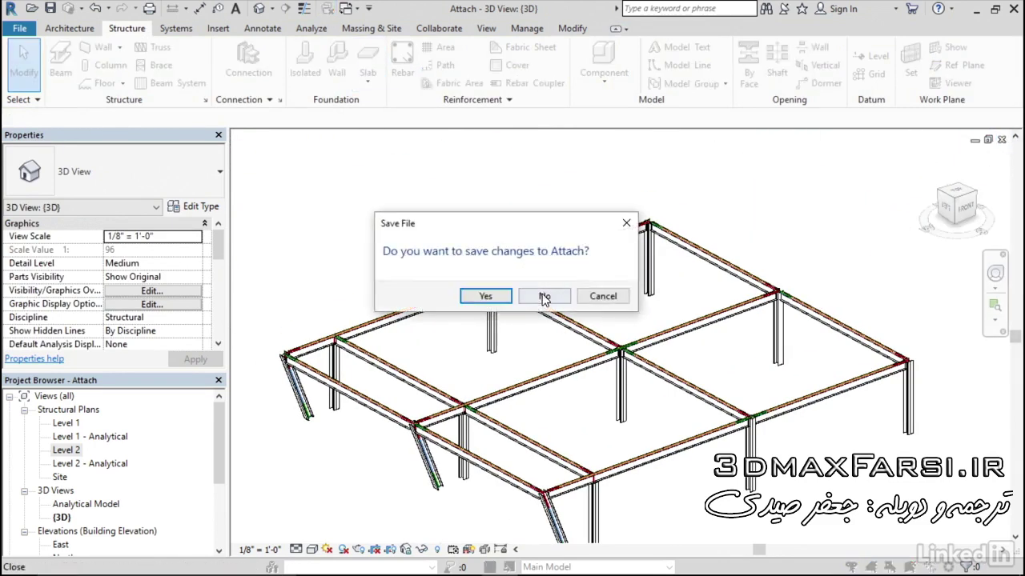
{"action": "left_click", "coordinate": [539, 295]}
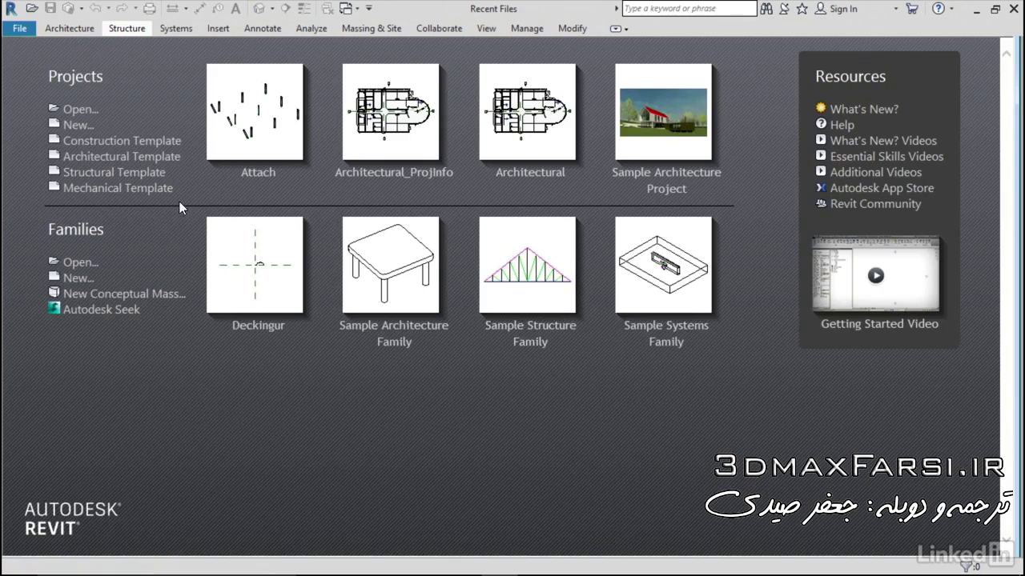
{"action": "left_click", "coordinate": [81, 112]}
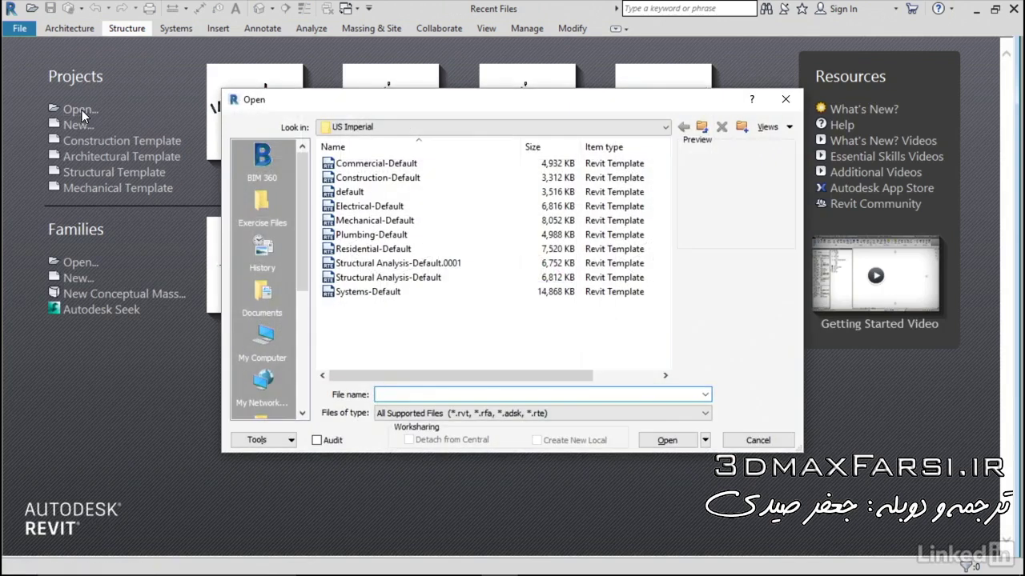
{"action": "left_click", "coordinate": [262, 208]}
{"action": "double_click", "coordinate": [370, 192]}
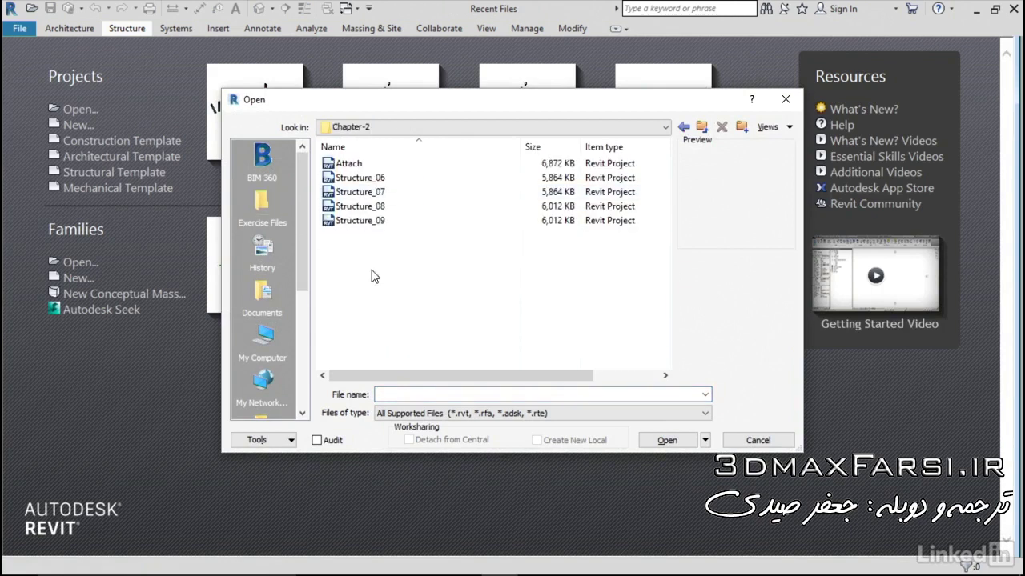
{"action": "left_click", "coordinate": [349, 164]}
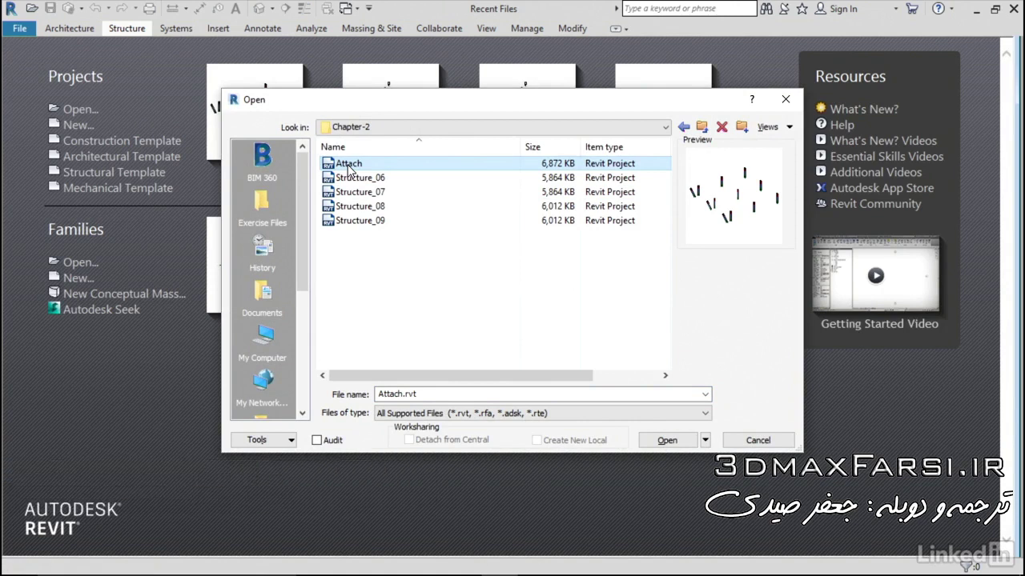
{"action": "left_click", "coordinate": [665, 442]}
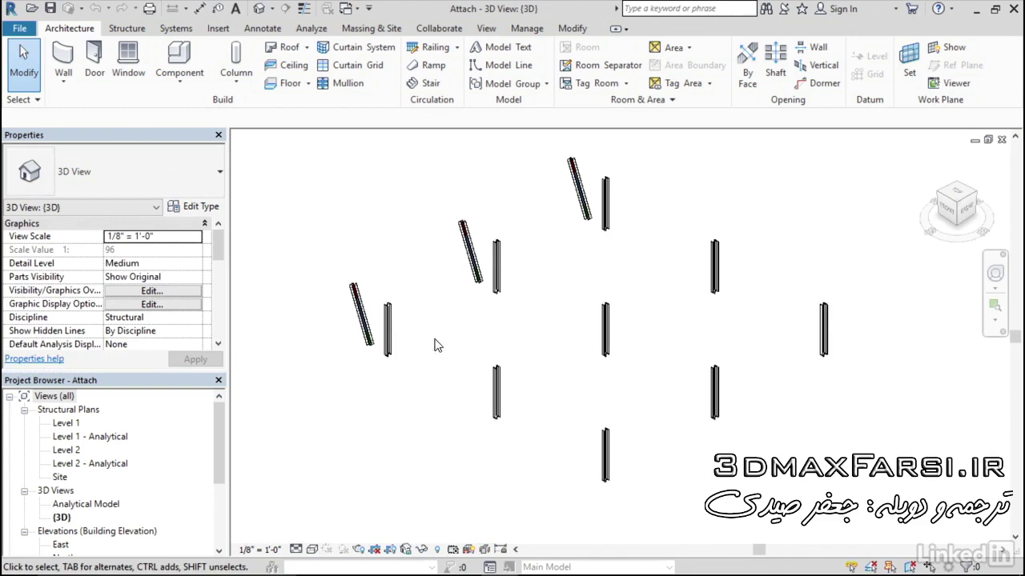
Orbit the 3D view to a front angle and check a column's properties
{"action": "middle_click_drag", "start_coordinate": [436, 345], "coordinate": [606, 279], "text": "shift"}
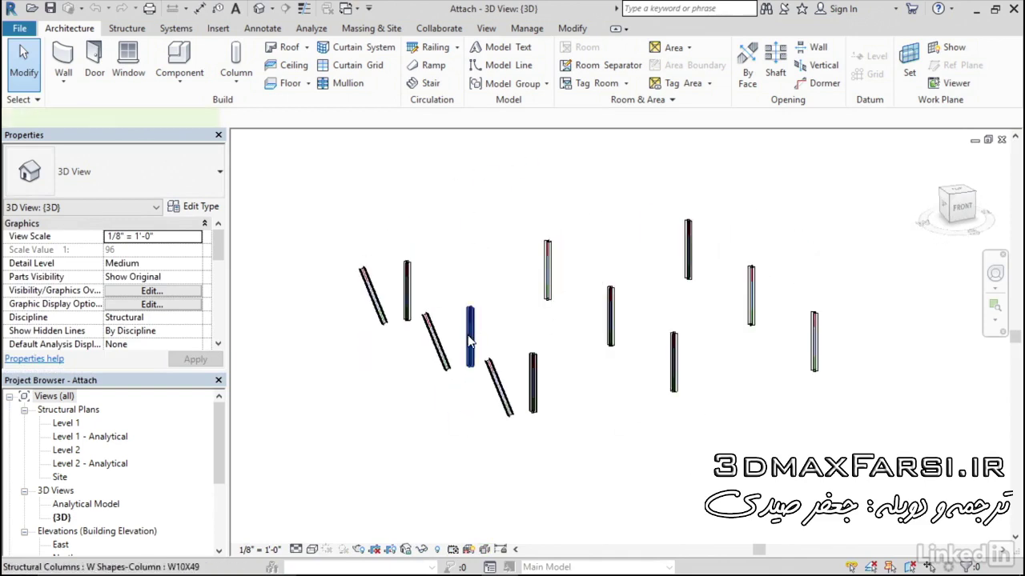
{"action": "left_click", "coordinate": [470, 341]}
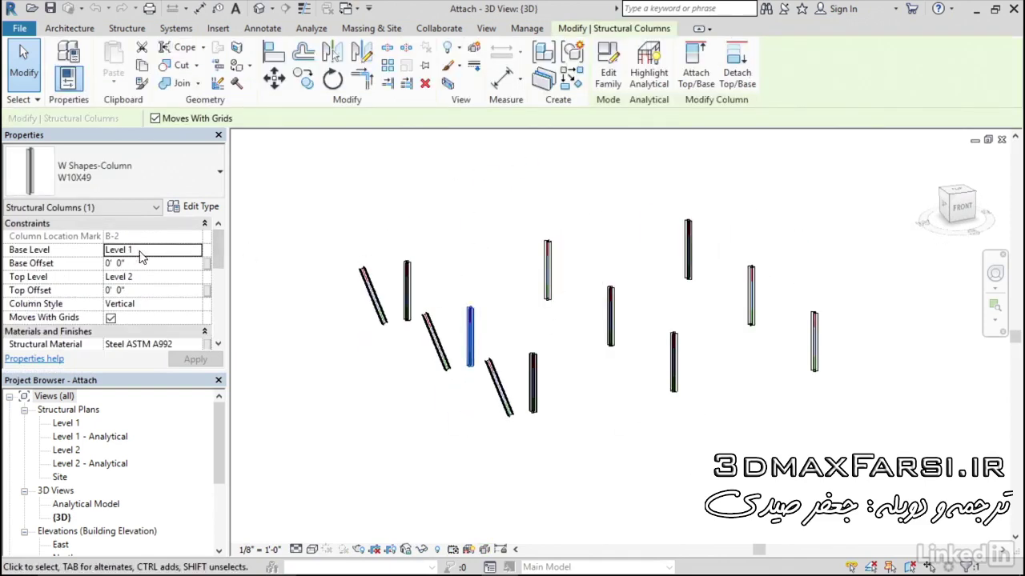
{"action": "left_click", "coordinate": [414, 215]}
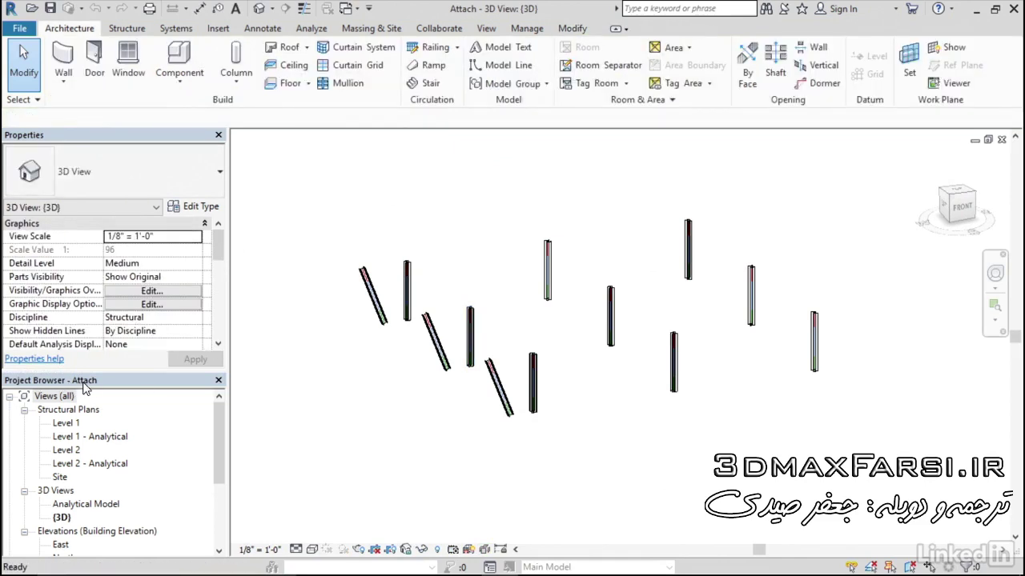
Open the Level 2 structural plan and centre grids A–C and 1.1–4
{"action": "double_click", "coordinate": [64, 450]}
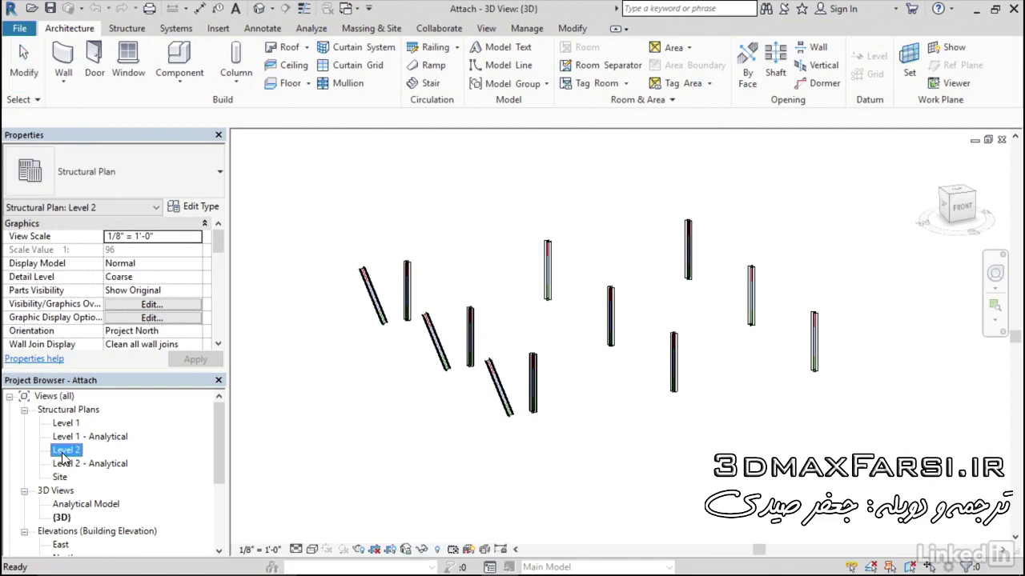
{"action": "scroll", "coordinate": [532, 256], "scroll_direction": "up", "scroll_amount": 3}
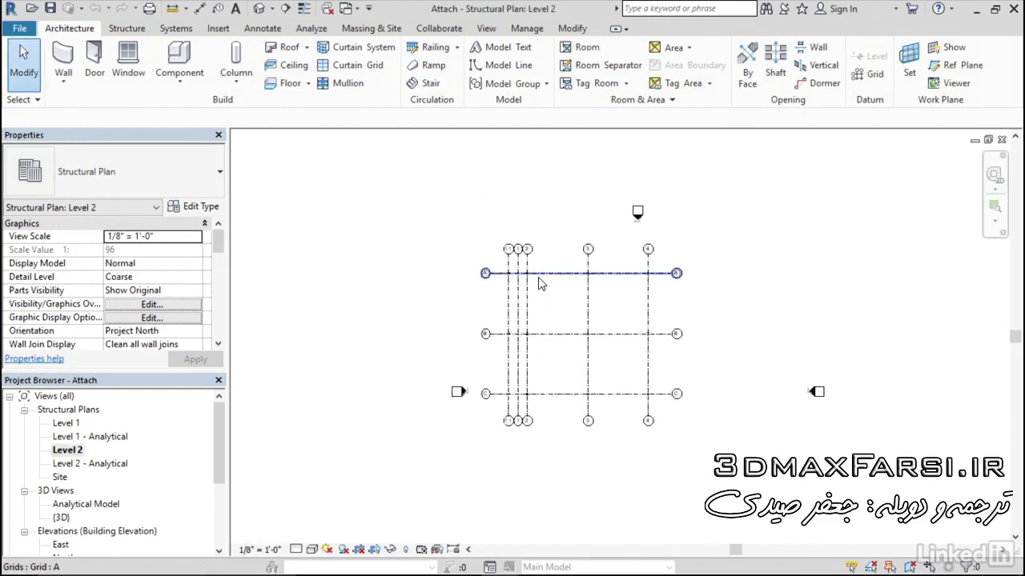
{"action": "middle_click_drag", "start_coordinate": [600, 369], "coordinate": [573, 307]}
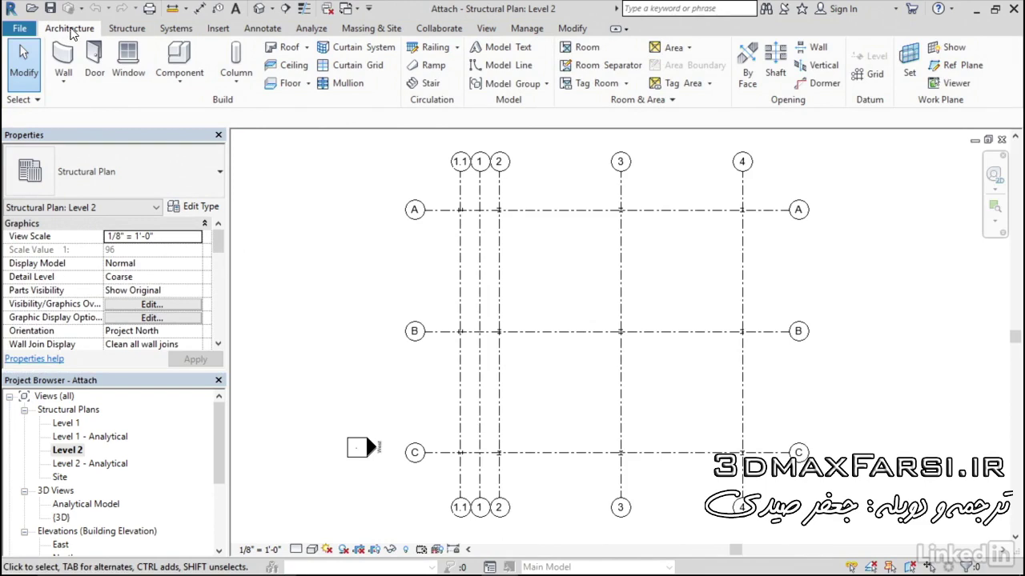
{"action": "left_click", "coordinate": [128, 29]}
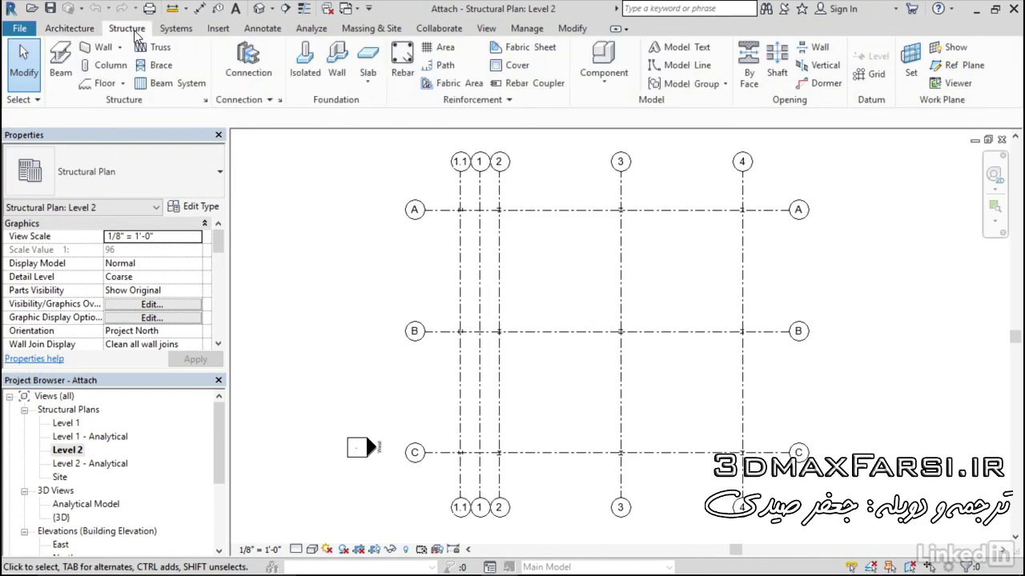
Place a W12X26 beam along grid A from the column at A/3 to A/1.1
{"action": "left_click", "coordinate": [64, 65]}
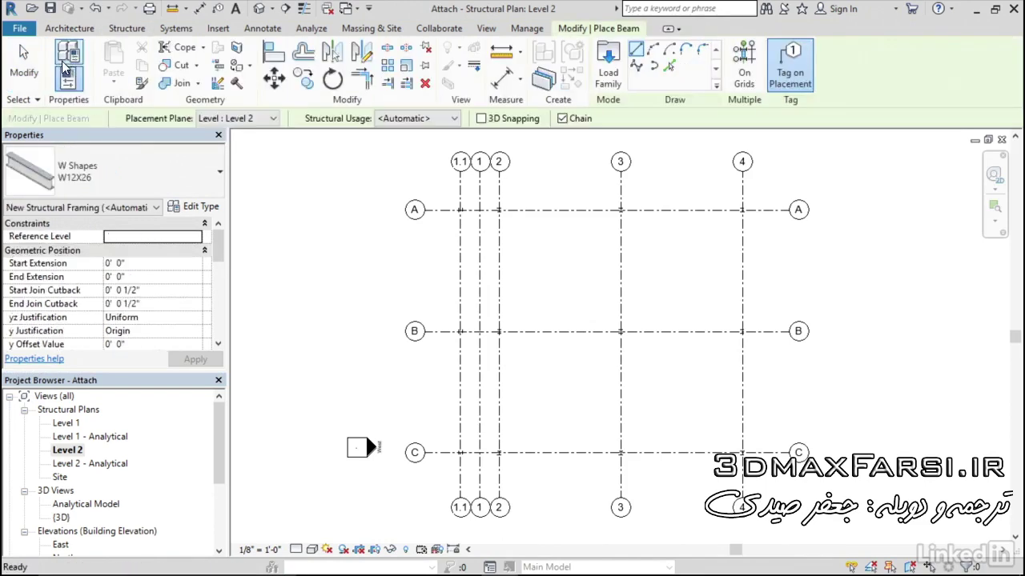
{"action": "middle_click_drag", "start_coordinate": [541, 250], "coordinate": [543, 253]}
{"action": "scroll", "coordinate": [544, 253], "scroll_direction": "up", "scroll_amount": 1}
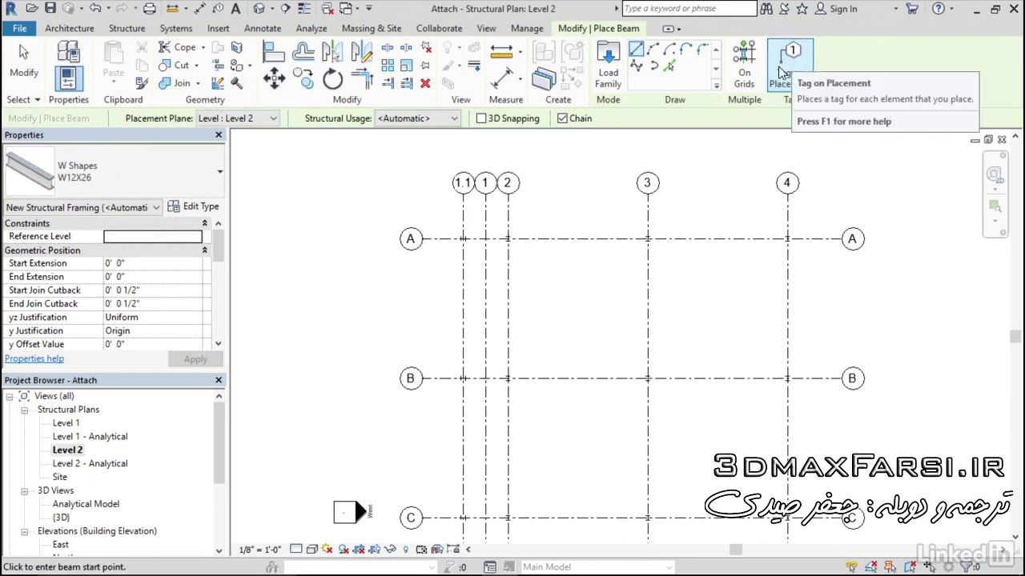
{"action": "scroll", "coordinate": [563, 254], "scroll_direction": "up", "scroll_amount": 1}
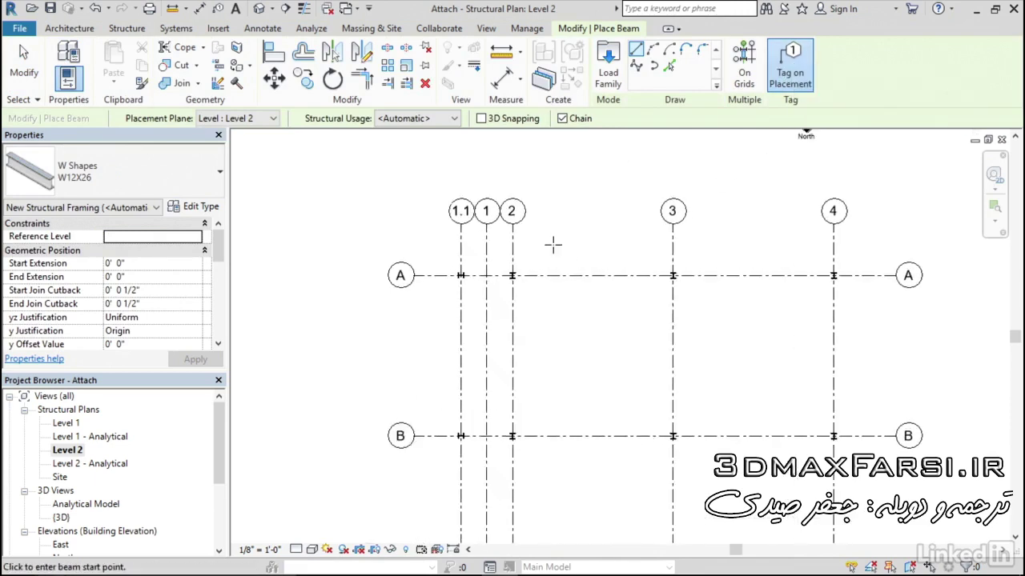
{"action": "scroll", "coordinate": [506, 265], "scroll_direction": "up", "scroll_amount": 1}
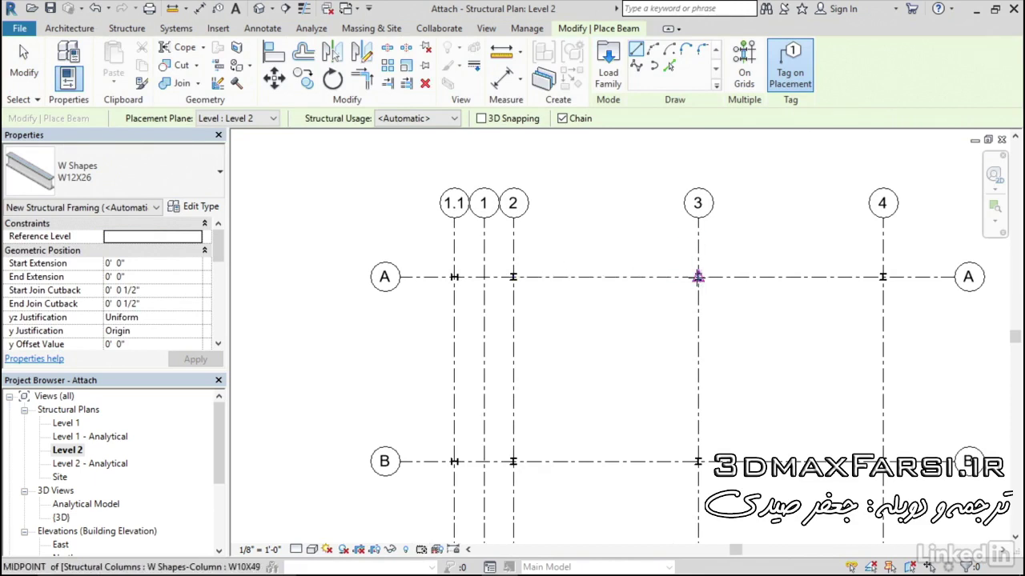
{"action": "scroll", "coordinate": [667, 310], "scroll_direction": "up", "scroll_amount": 1}
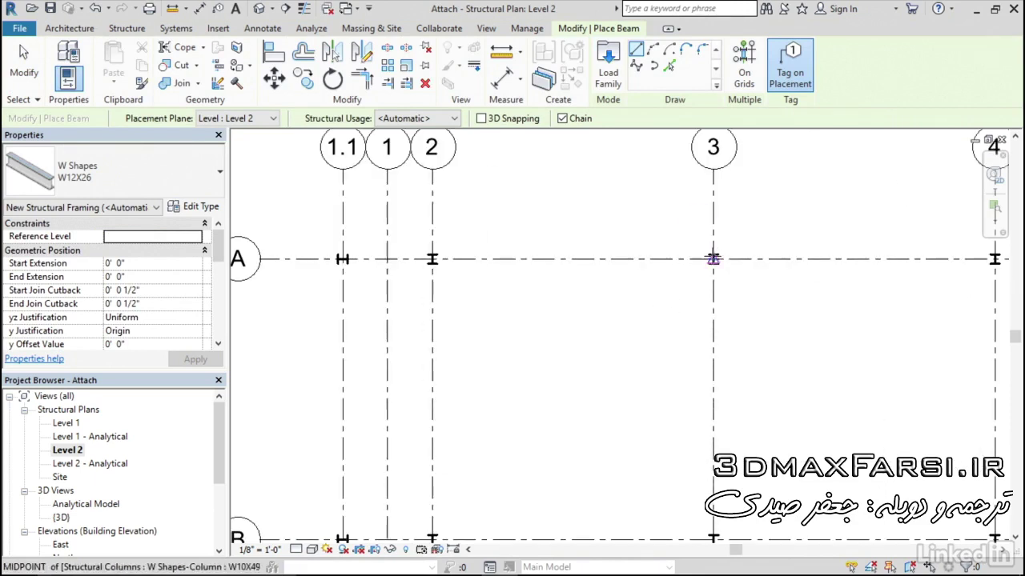
{"action": "left_click", "coordinate": [713, 258]}
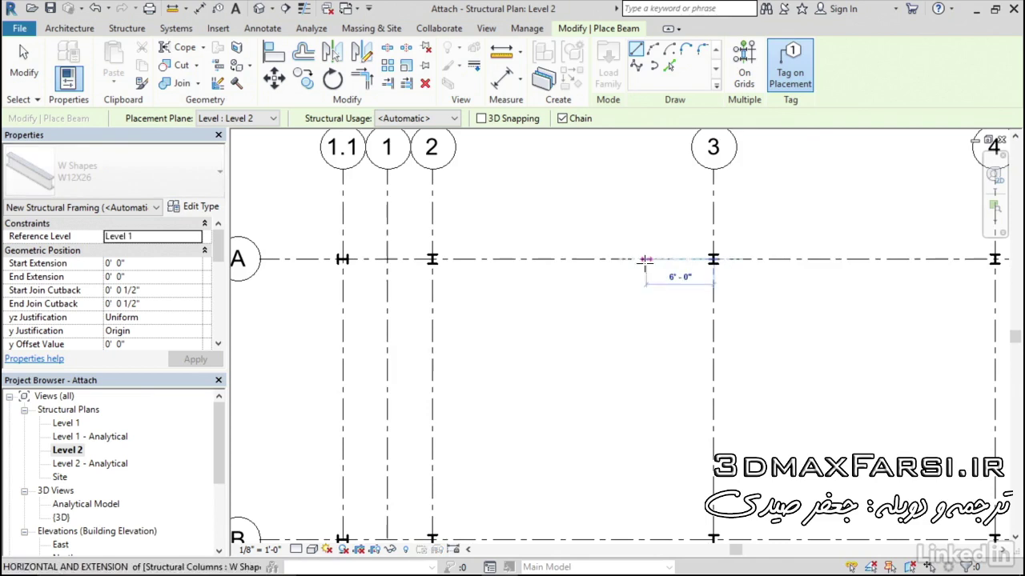
{"action": "left_click", "coordinate": [342, 259]}
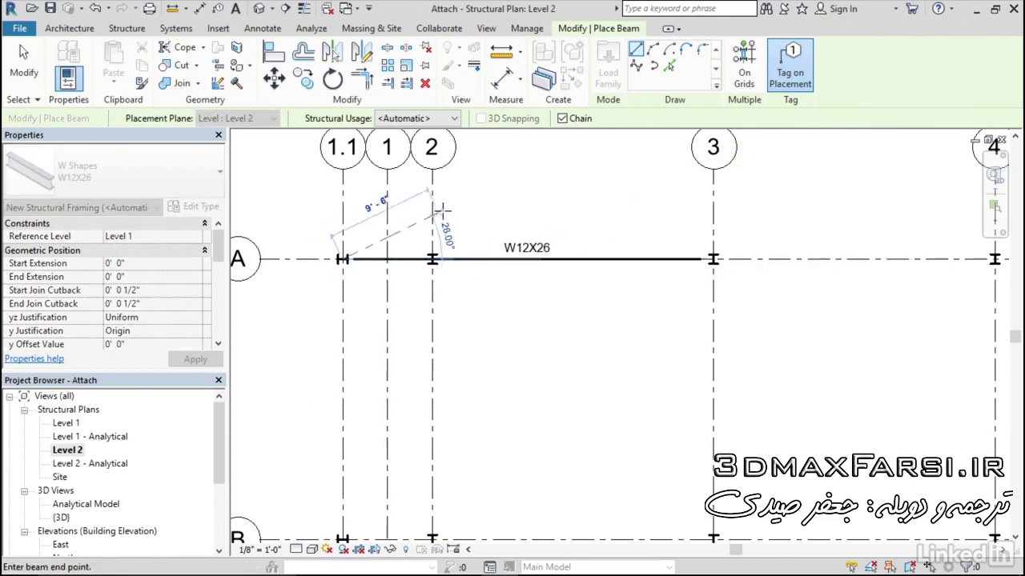
{"action": "key", "text": "Escape"}
{"action": "key", "text": "Escape"}
{"action": "scroll", "coordinate": [417, 258], "scroll_direction": "up", "scroll_amount": 1}
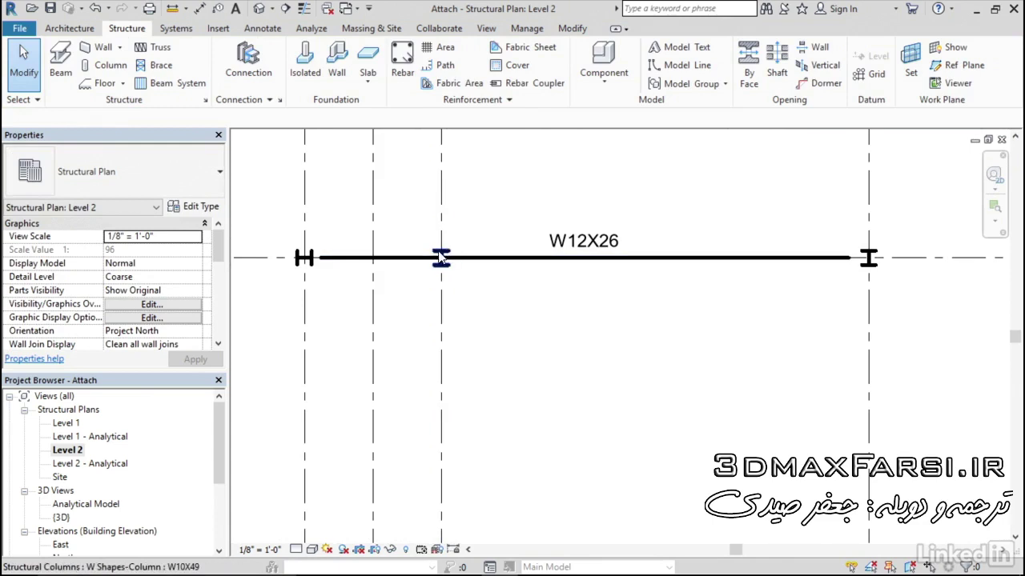
{"action": "scroll", "coordinate": [442, 259], "scroll_direction": "down", "scroll_amount": 3}
Place a W12X26 beam along grid B from column B/3 to B/1.1
{"action": "scroll", "coordinate": [533, 350], "scroll_direction": "down", "scroll_amount": 2}
{"action": "middle_click_drag", "start_coordinate": [533, 350], "coordinate": [536, 252]}
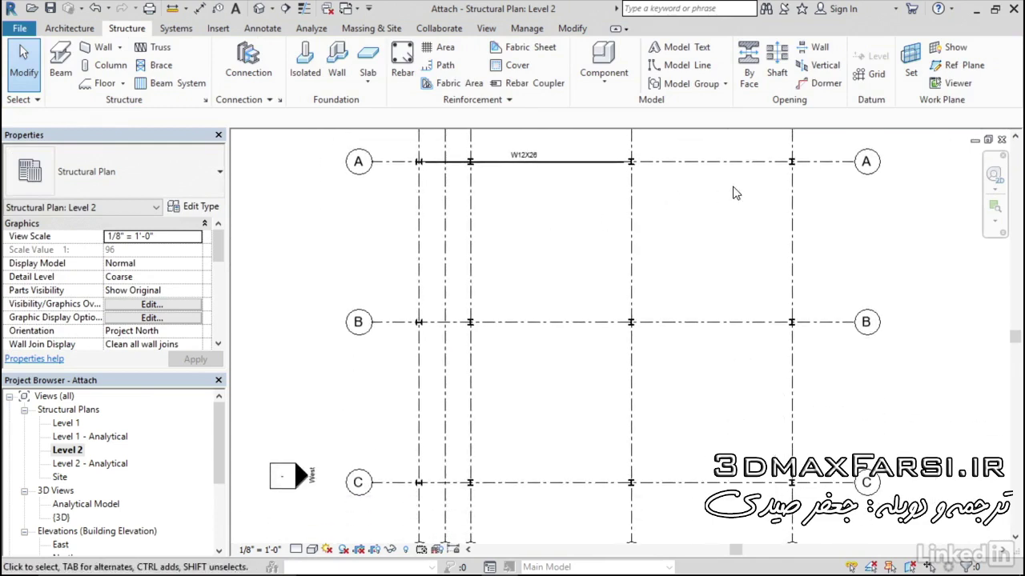
{"action": "left_click", "coordinate": [61, 60]}
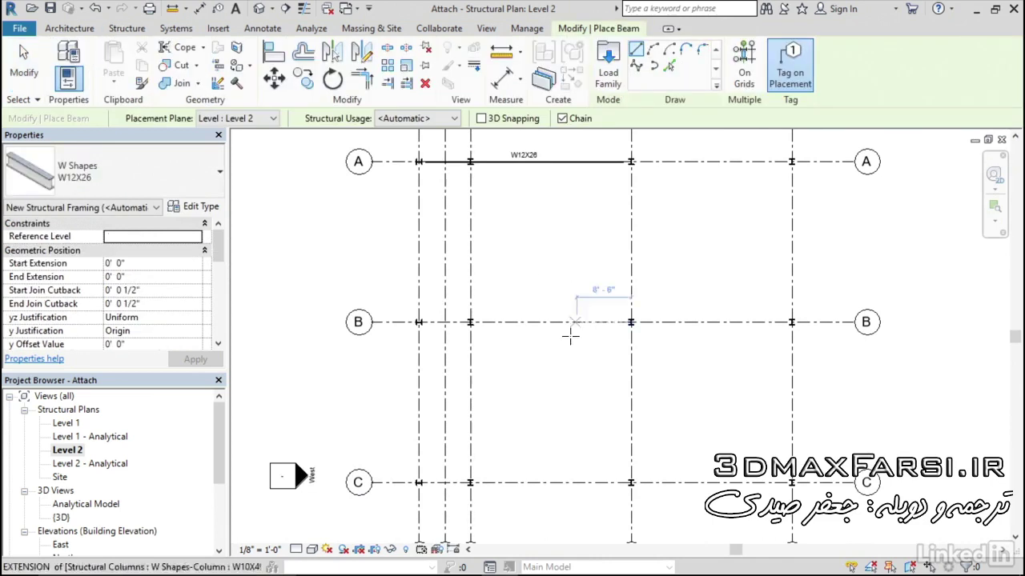
{"action": "left_click", "coordinate": [631, 322]}
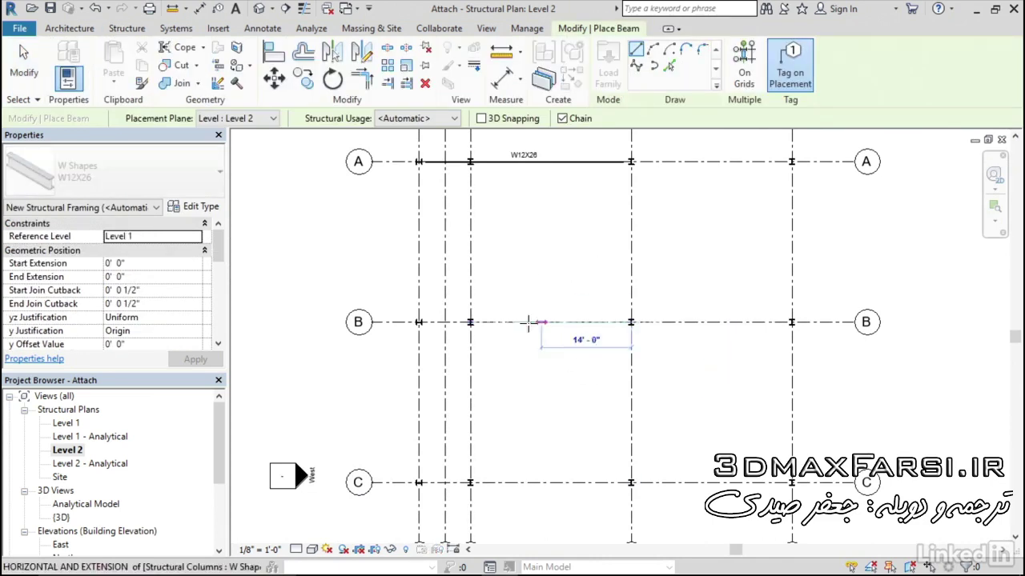
{"action": "left_click", "coordinate": [418, 322]}
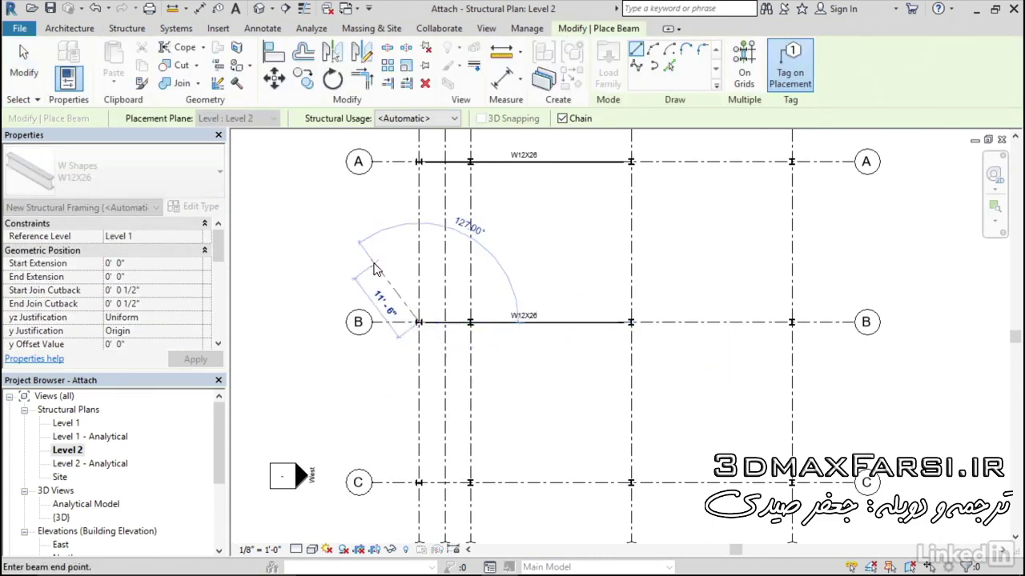
{"action": "key", "text": "Escape"}
Place the grid C beam from C/3 to C/1.1, then switch to the default 3D view
{"action": "scroll", "coordinate": [469, 353], "scroll_direction": "down", "scroll_amount": 1}
{"action": "scroll", "coordinate": [528, 439], "scroll_direction": "up", "scroll_amount": 1}
{"action": "scroll", "coordinate": [554, 405], "scroll_direction": "up", "scroll_amount": 1}
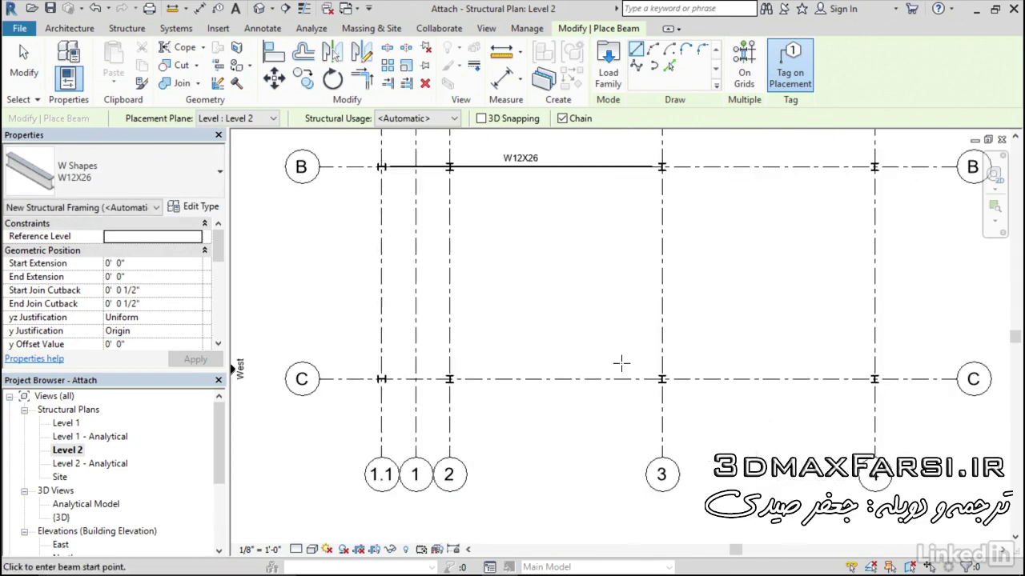
{"action": "left_click", "coordinate": [662, 378]}
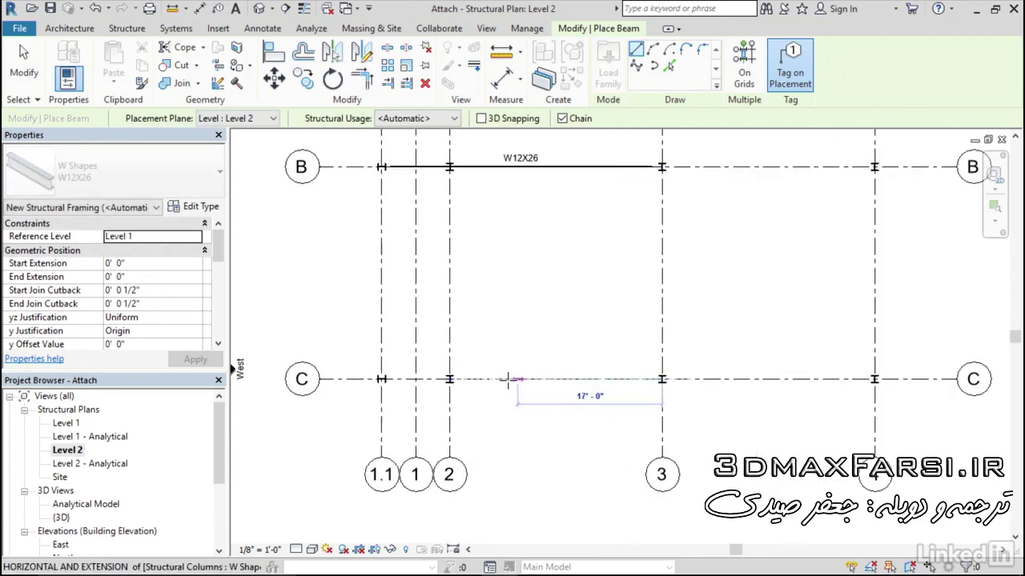
{"action": "left_click", "coordinate": [381, 379]}
{"action": "key", "text": "Escape"}
{"action": "key", "text": "Escape"}
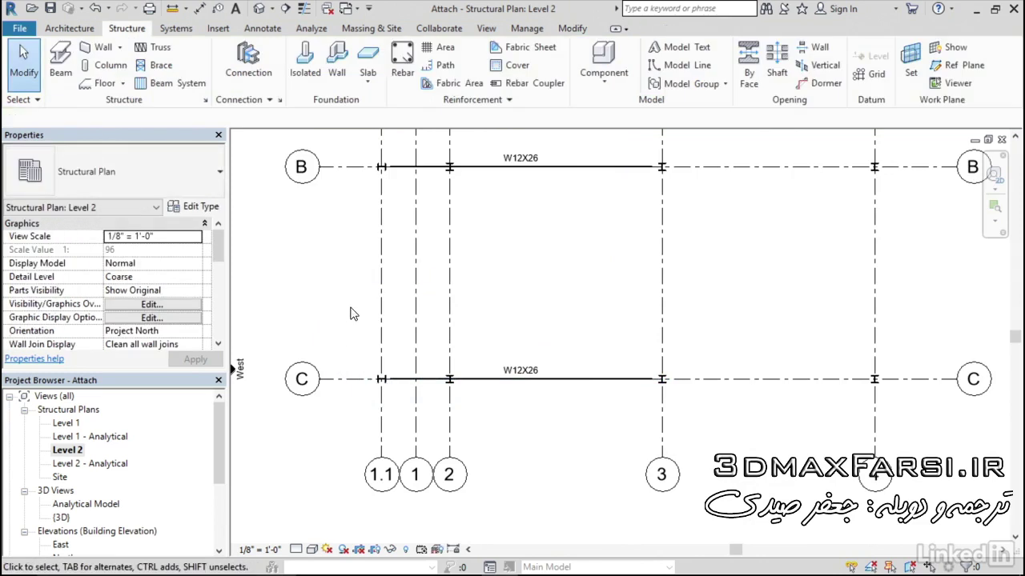
{"action": "scroll", "coordinate": [349, 309], "scroll_direction": "down", "scroll_amount": 1}
{"action": "mouse_move", "coordinate": [347, 285]}
{"action": "middle_mouse_down"}
{"action": "mouse_move", "coordinate": [413, 363]}
{"action": "mouse_move", "coordinate": [414, 379]}
{"action": "middle_mouse_up"}
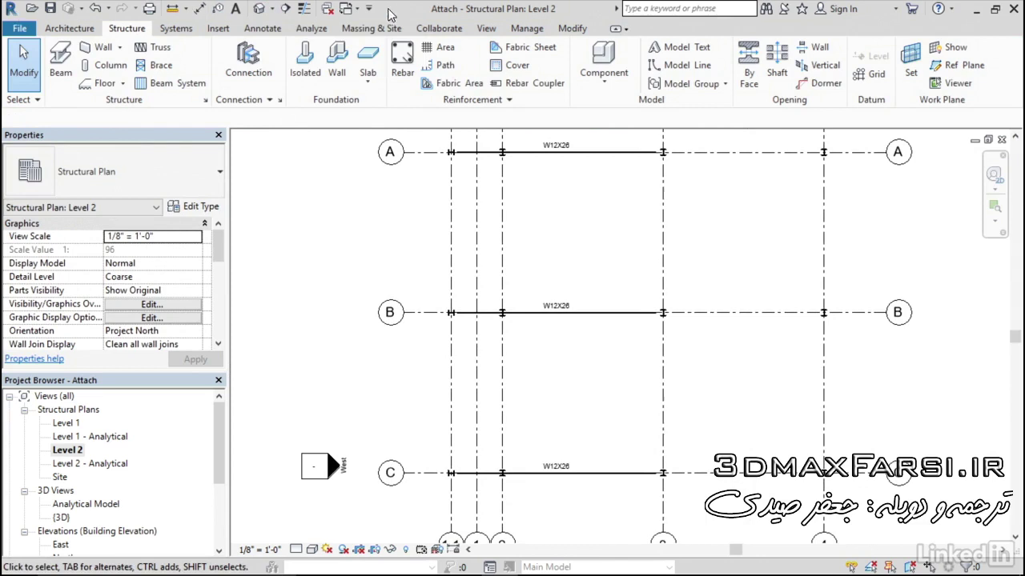
{"action": "left_click", "coordinate": [258, 8]}
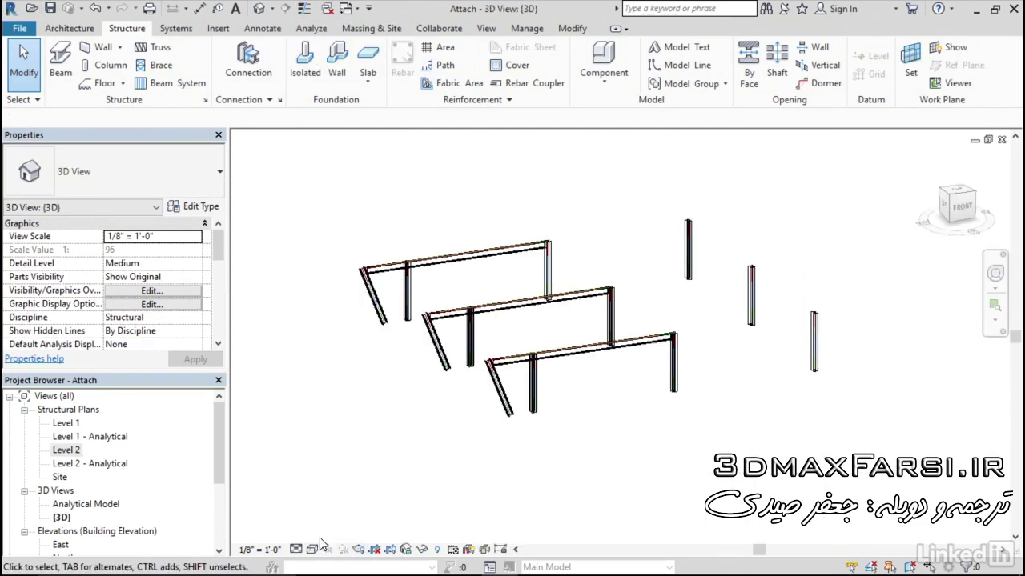
Set the 3D view's visual style to Hidden Line
{"action": "scroll", "coordinate": [319, 537], "scroll_direction": "up", "scroll_amount": 1}
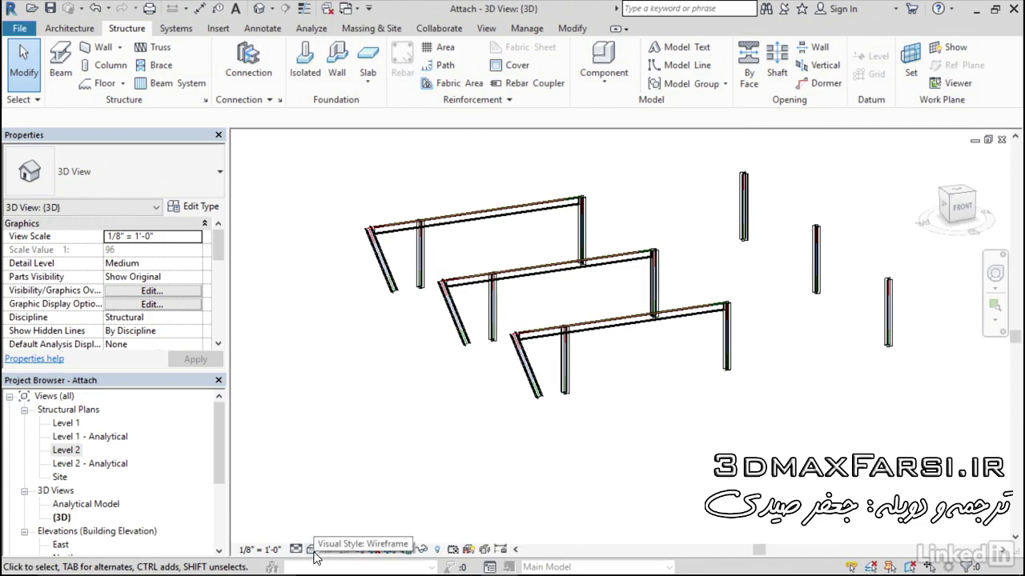
{"action": "left_click", "coordinate": [313, 550]}
{"action": "left_click", "coordinate": [345, 473]}
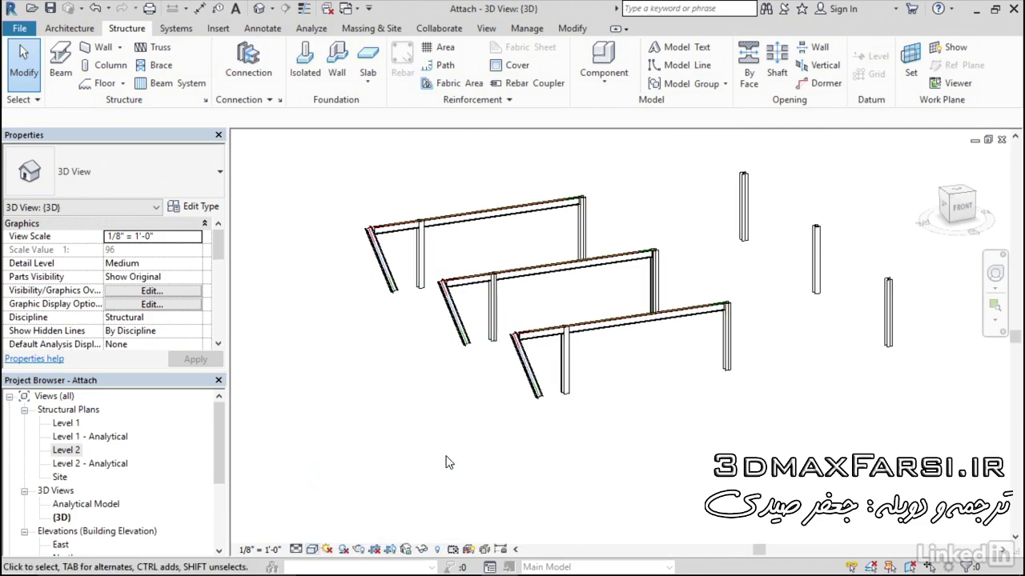
Zoom in on the front frame and select the W10X49 column C-2
{"action": "middle_click_drag", "start_coordinate": [649, 387], "coordinate": [675, 414], "text": "shift"}
{"action": "scroll", "coordinate": [636, 395], "scroll_direction": "up", "scroll_amount": 2}
{"action": "scroll", "coordinate": [636, 395], "scroll_direction": "up", "scroll_amount": 2}
{"action": "scroll", "coordinate": [622, 364], "scroll_direction": "up", "scroll_amount": 1}
{"action": "scroll", "coordinate": [622, 361], "scroll_direction": "up", "scroll_amount": 1}
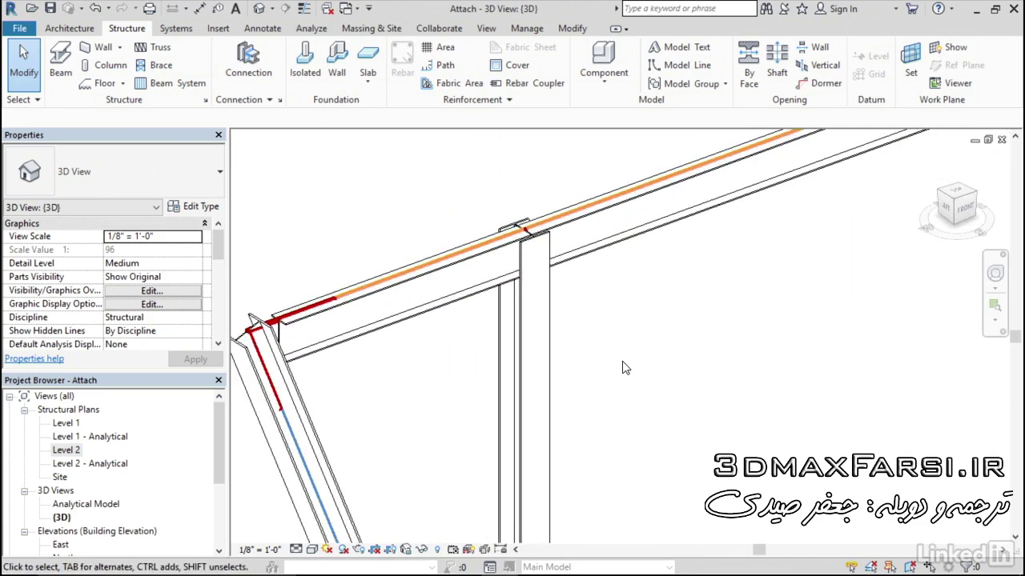
{"action": "left_click", "coordinate": [534, 312]}
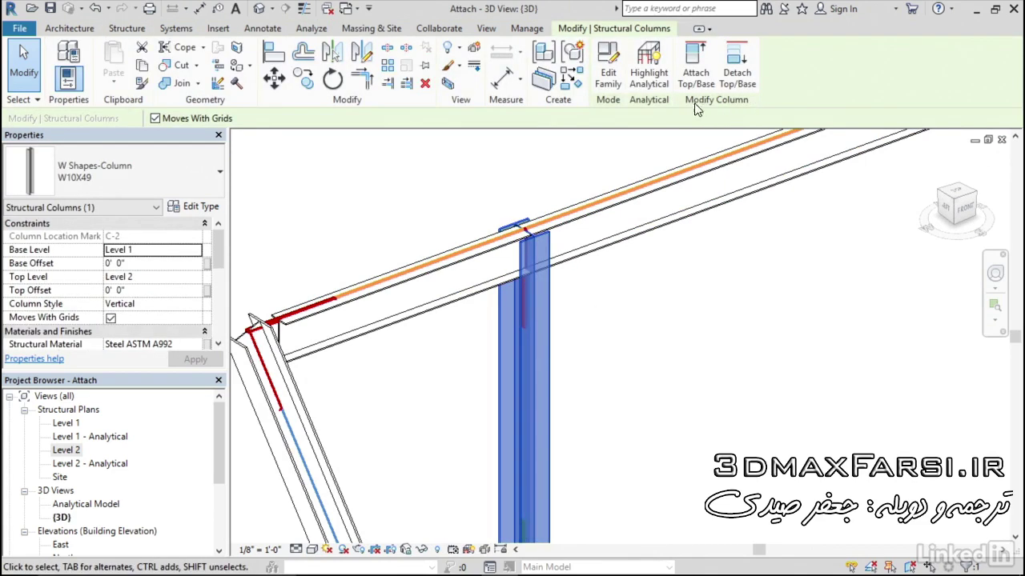
Attach column C-2's top to the W12X26 beam using Cut Column, Minimum Intersection and 1" offset
{"action": "left_click", "coordinate": [694, 59]}
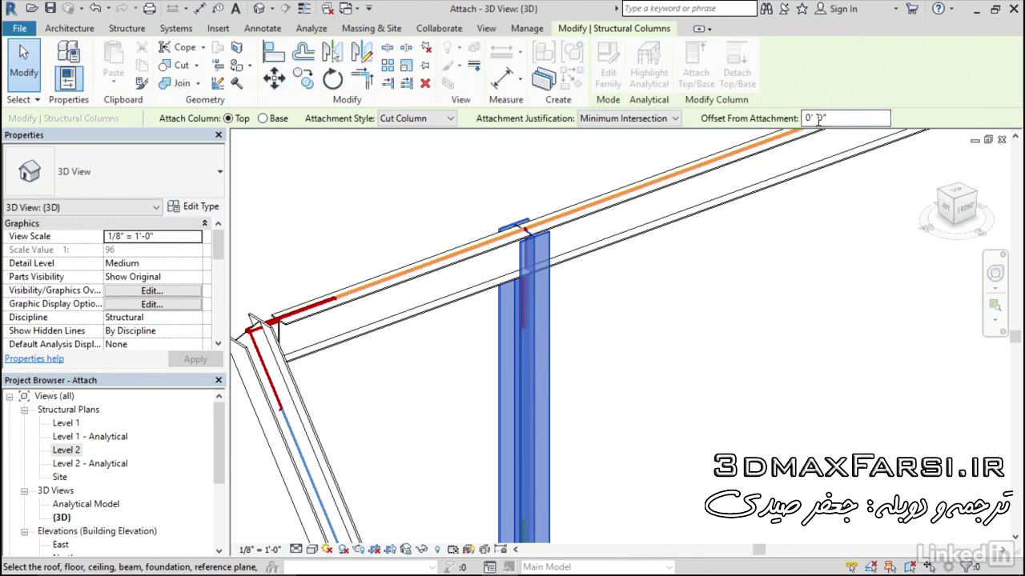
{"action": "type", "text": "1"}
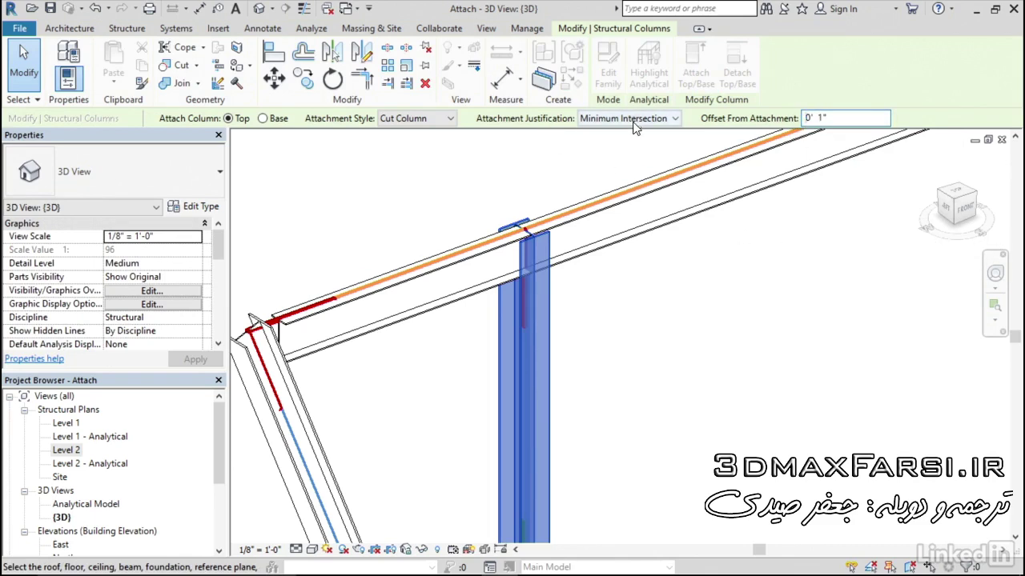
{"action": "left_click", "coordinate": [589, 120]}
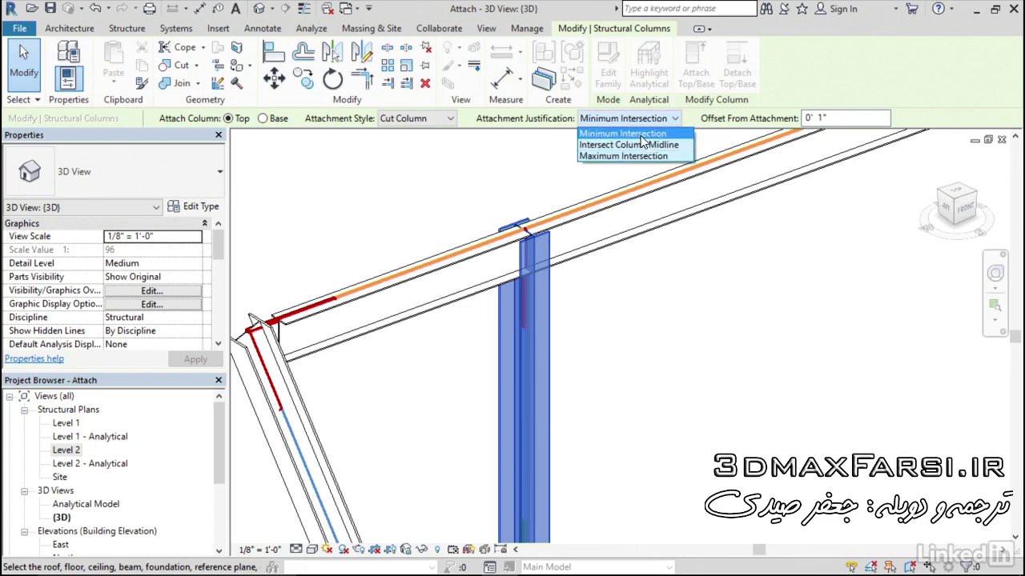
{"action": "left_click", "coordinate": [643, 134]}
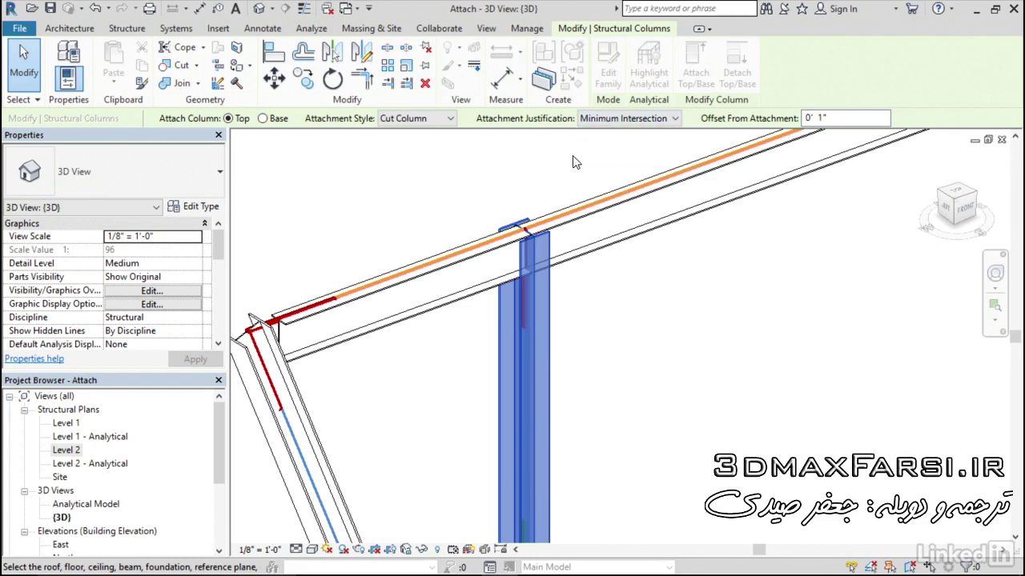
{"action": "left_click", "coordinate": [424, 119]}
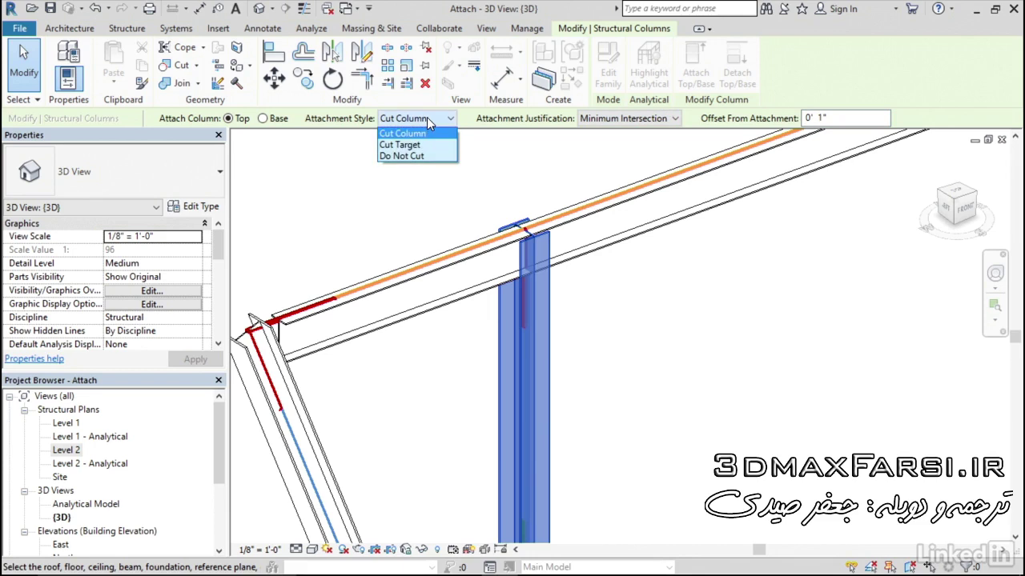
{"action": "left_click", "coordinate": [427, 117]}
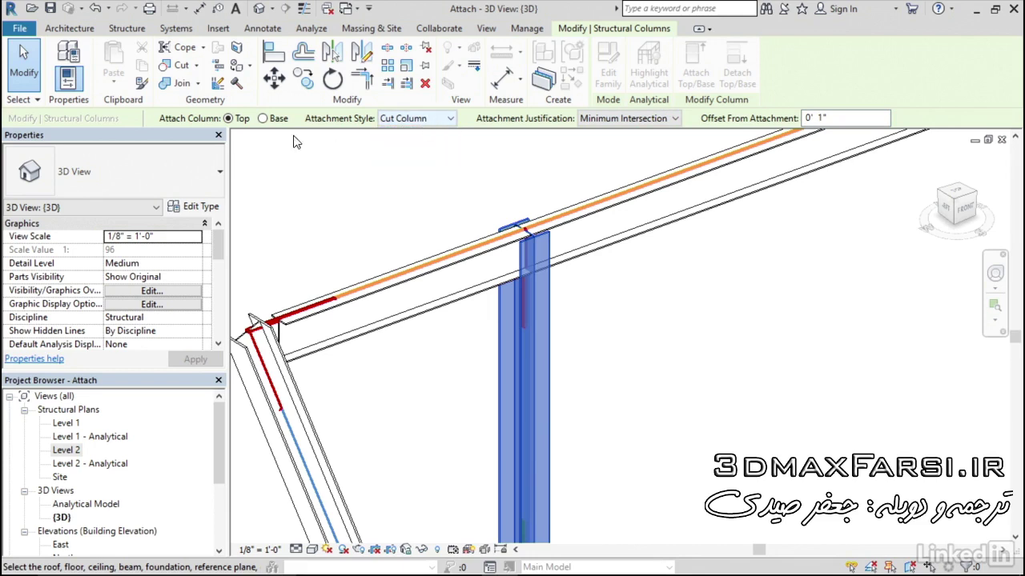
{"action": "left_click", "coordinate": [589, 206]}
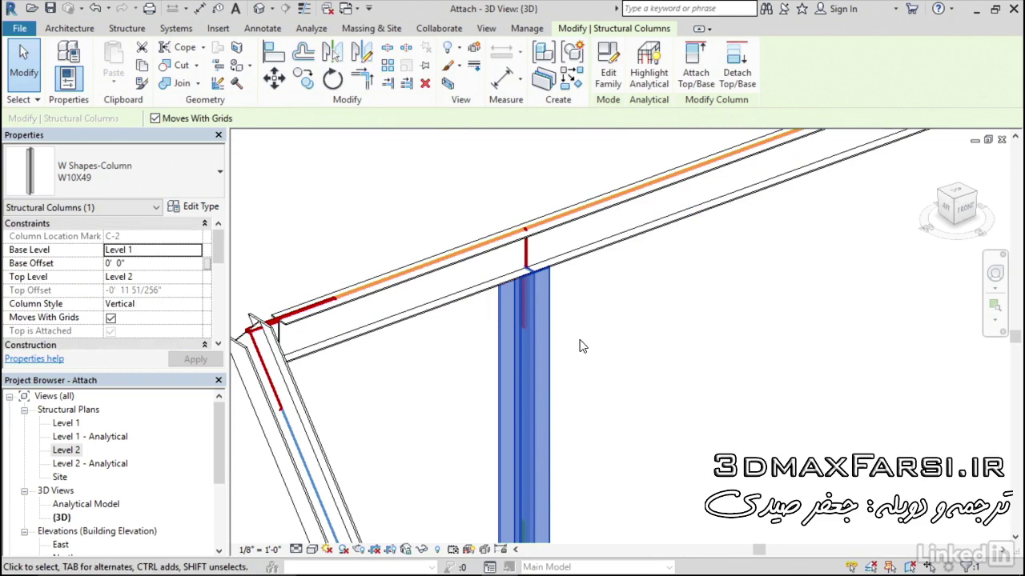
Change the W10X49 column's Offset From Attachment to -0' 1" in Properties
{"action": "middle_click_drag", "start_coordinate": [583, 344], "coordinate": [545, 263], "text": "shift"}
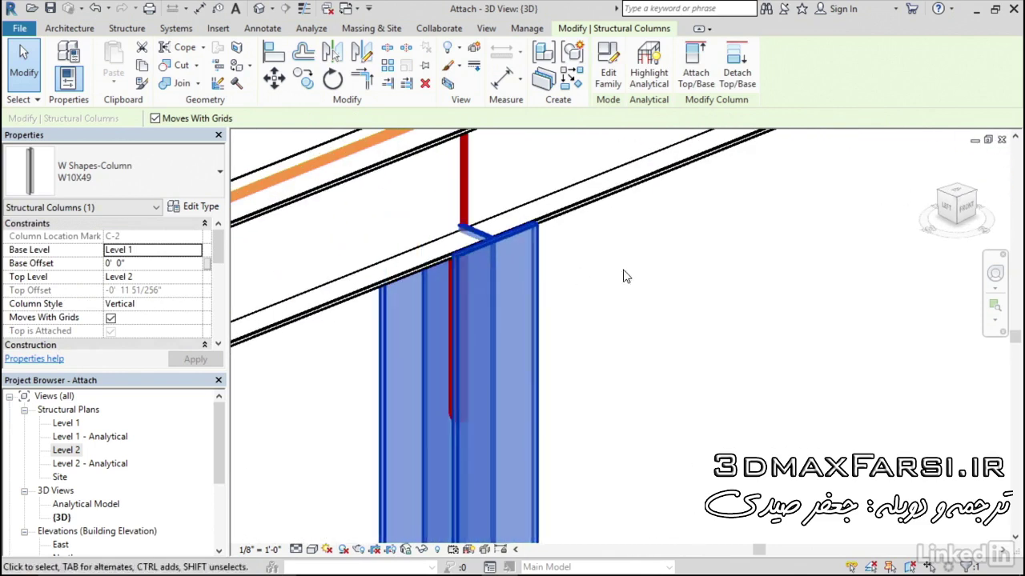
{"action": "left_click", "coordinate": [646, 271]}
{"action": "left_click", "coordinate": [537, 264]}
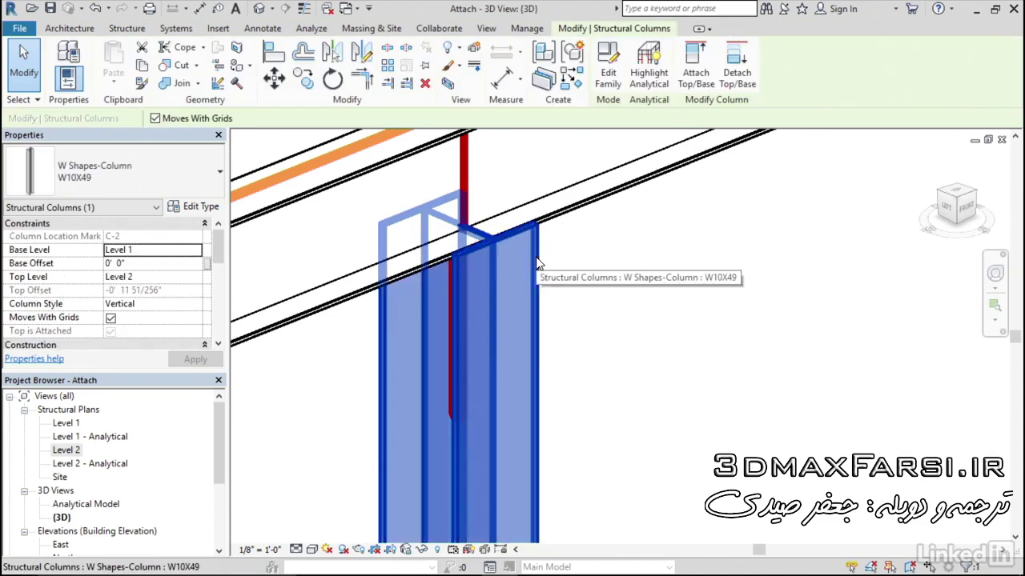
{"action": "left_click_drag", "start_coordinate": [217, 247], "coordinate": [218, 276]}
{"action": "left_click", "coordinate": [106, 251]}
{"action": "type", "text": "-"}
{"action": "key", "text": "Return"}
{"action": "scroll", "coordinate": [574, 303], "scroll_direction": "down", "scroll_amount": 1}
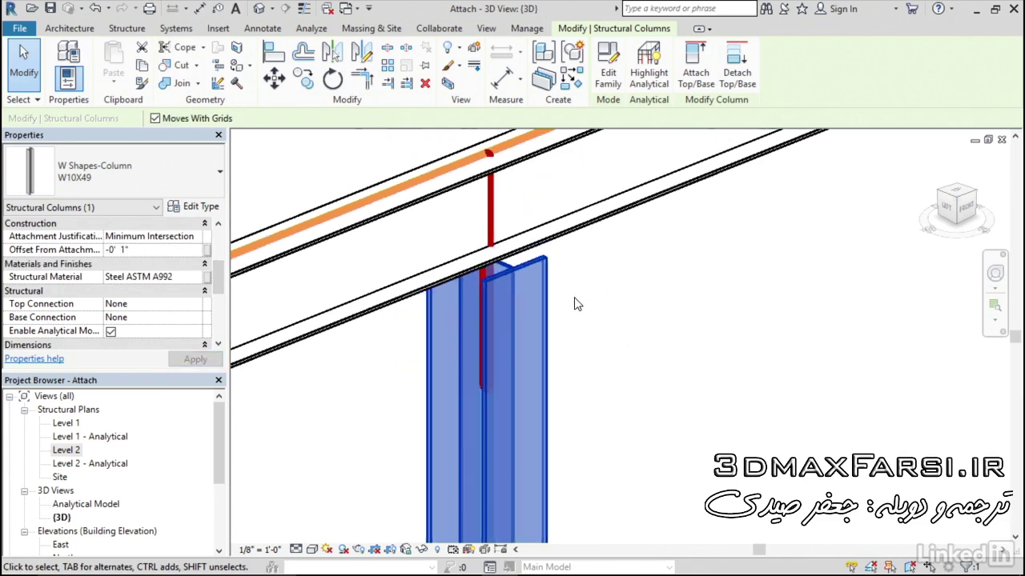
{"action": "scroll", "coordinate": [574, 304], "scroll_direction": "down", "scroll_amount": 1}
{"action": "scroll", "coordinate": [576, 307], "scroll_direction": "down", "scroll_amount": 2}
{"action": "left_click", "coordinate": [582, 312]}
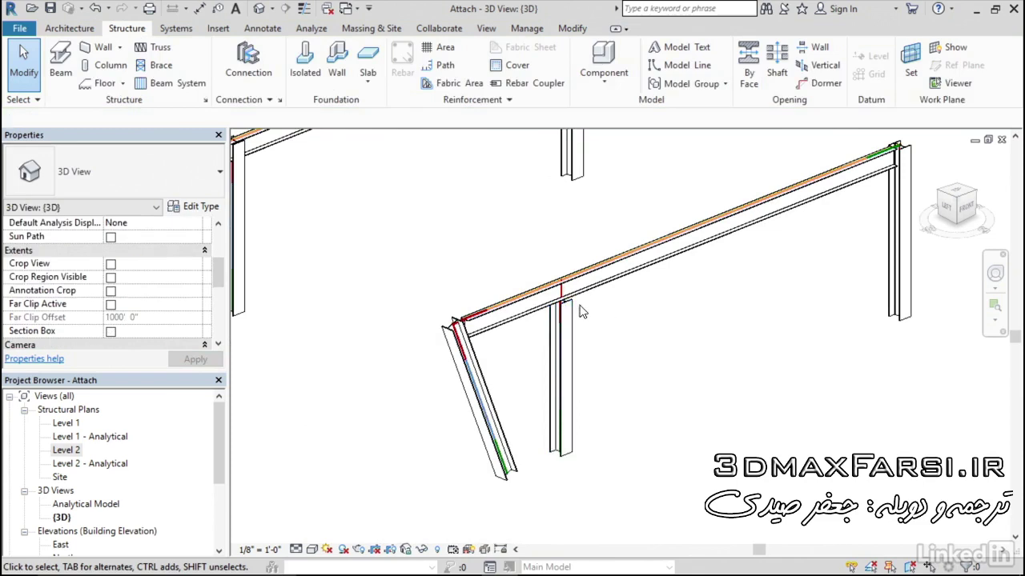
Orbit to another beam-column junction and select the next column
{"action": "scroll", "coordinate": [582, 312], "scroll_direction": "up", "scroll_amount": 2}
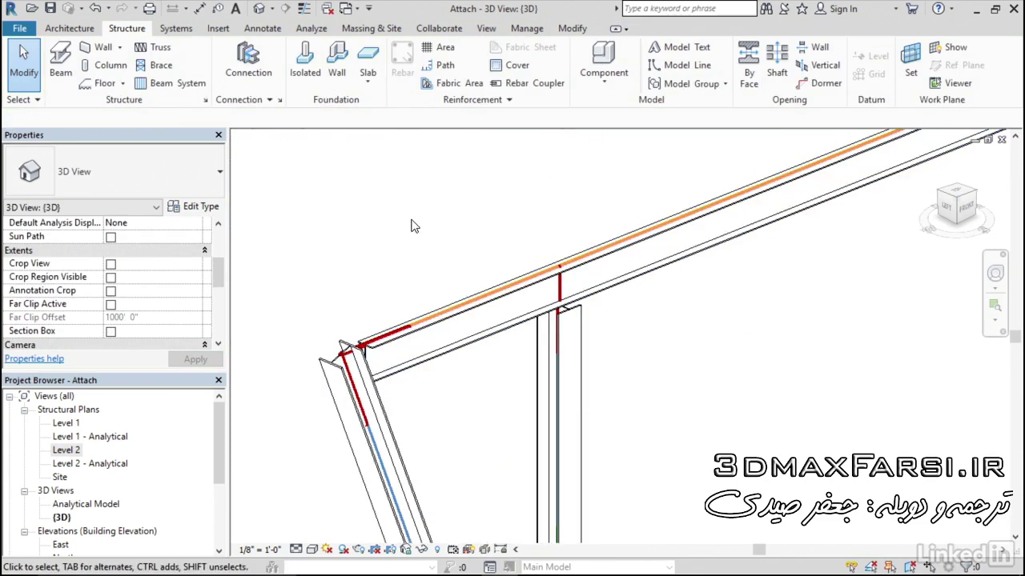
{"action": "middle_click_drag", "start_coordinate": [410, 226], "coordinate": [529, 311], "text": "shift"}
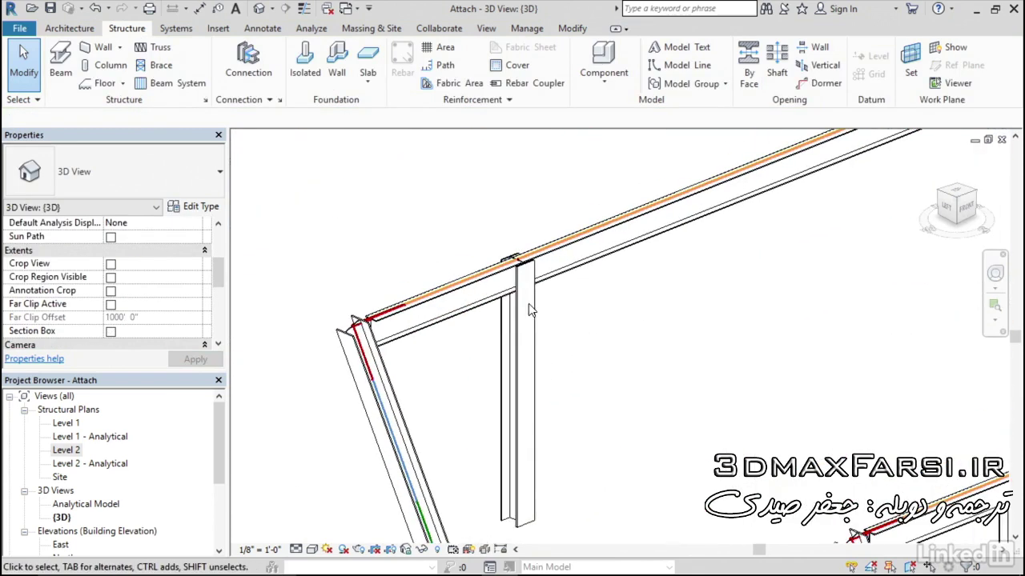
{"action": "left_click", "coordinate": [528, 309]}
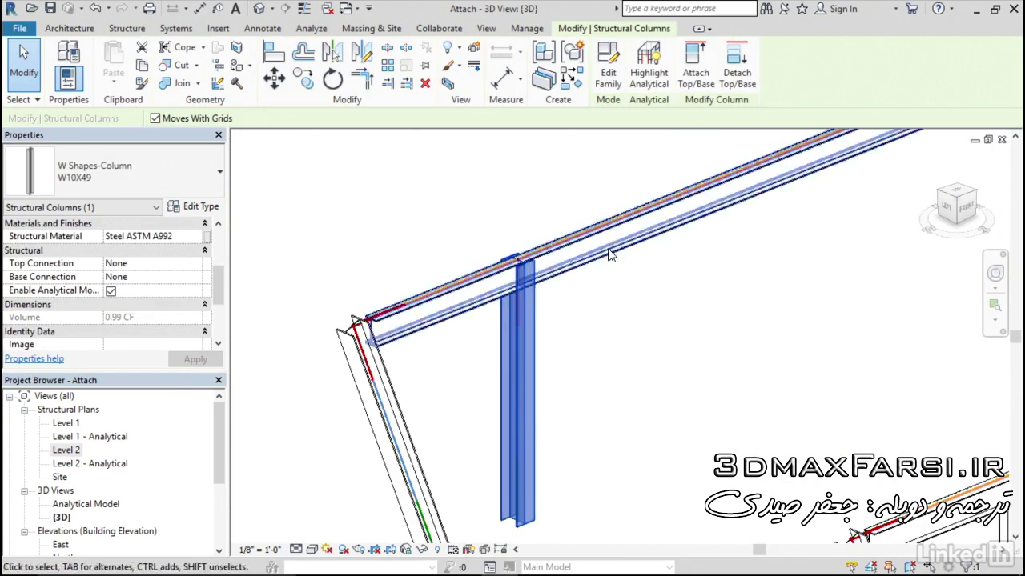
Attach the selected column's top to the beam above with a -0' 1" offset
{"action": "left_click", "coordinate": [693, 71]}
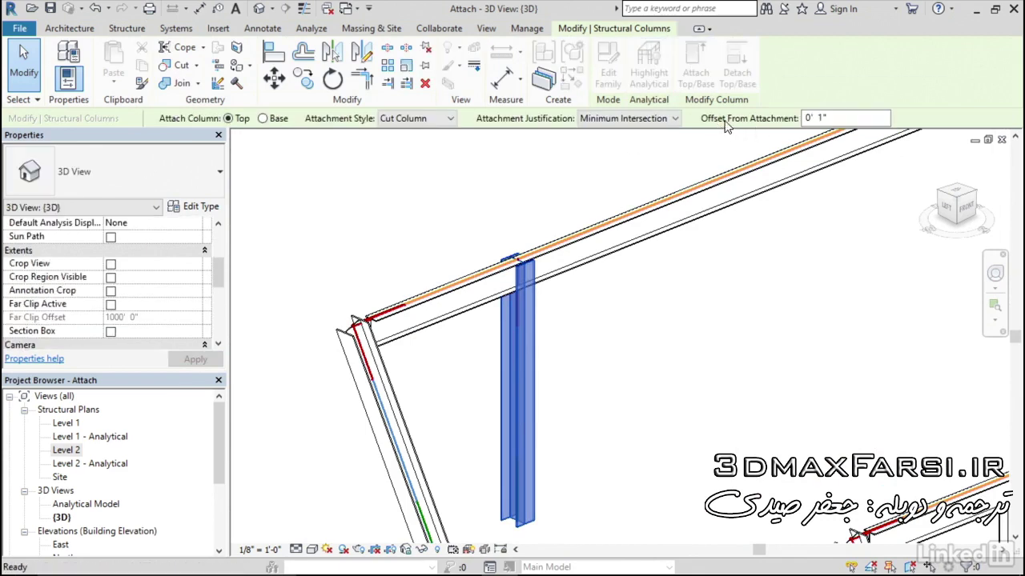
{"action": "left_click", "coordinate": [804, 117]}
{"action": "type", "text": "-"}
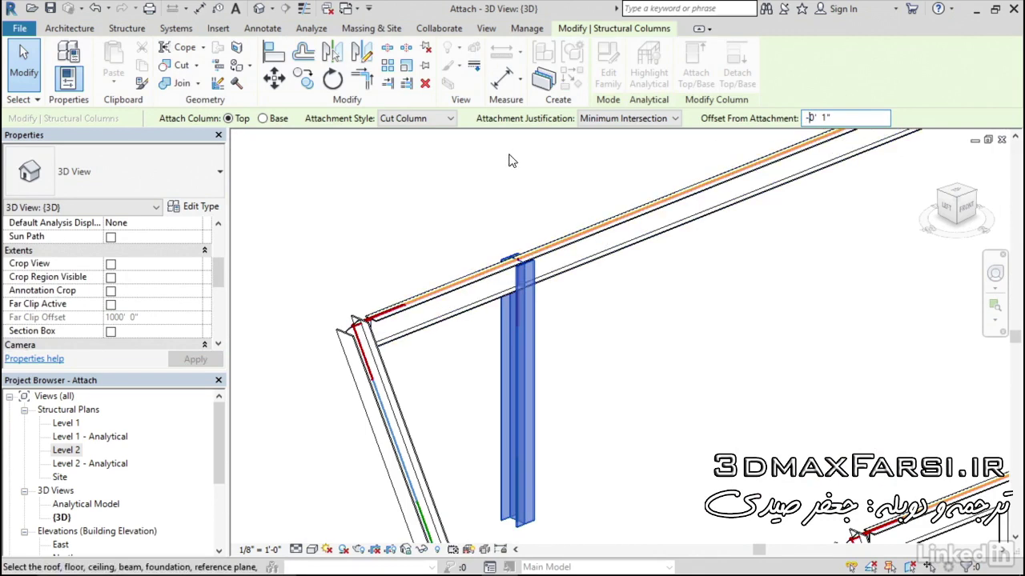
{"action": "left_click", "coordinate": [560, 229]}
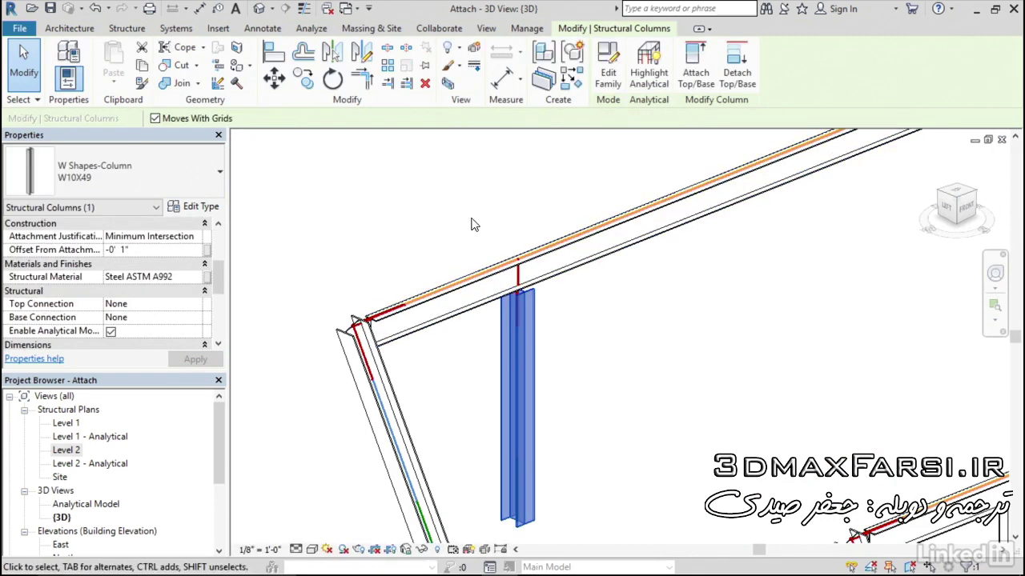
{"action": "mouse_move", "coordinate": [451, 230]}
{"action": "middle_mouse_down"}
{"action": "mouse_move", "coordinate": [435, 229]}
{"action": "mouse_move", "coordinate": [750, 411]}
{"action": "middle_mouse_up"}
{"action": "key", "text": "Escape"}
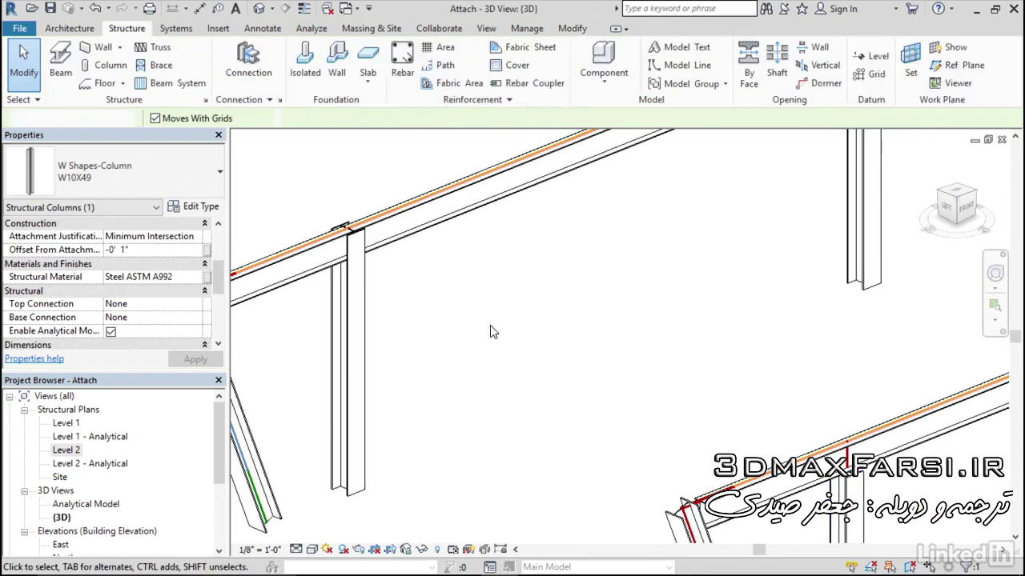
Attach the neighbouring column's top to its W12X26 beam with the same -0' 1" offset
{"action": "left_click", "coordinate": [369, 277]}
{"action": "middle_click_drag", "start_coordinate": [430, 289], "coordinate": [610, 326]}
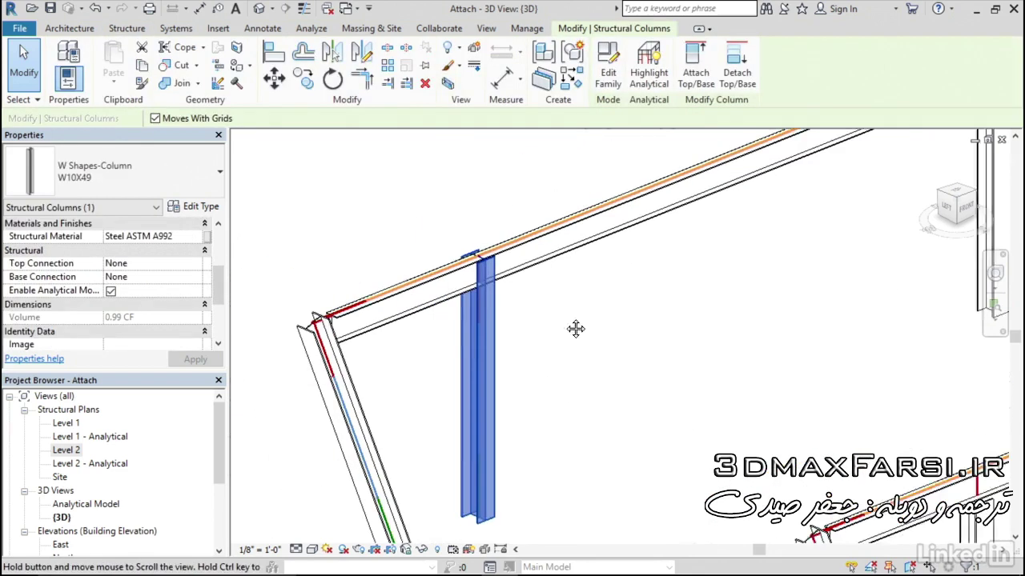
{"action": "left_click", "coordinate": [696, 68]}
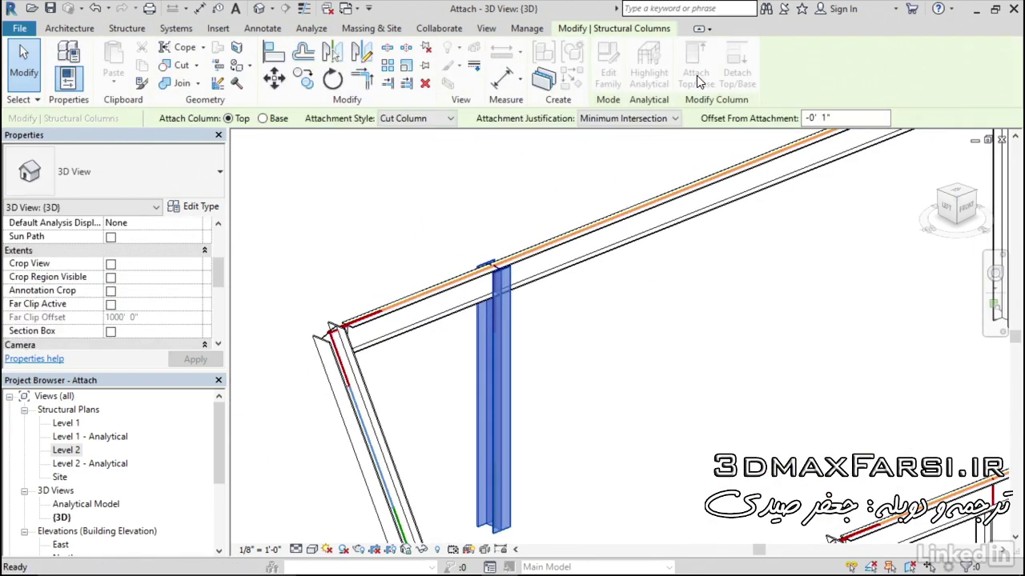
{"action": "double_click", "coordinate": [828, 118]}
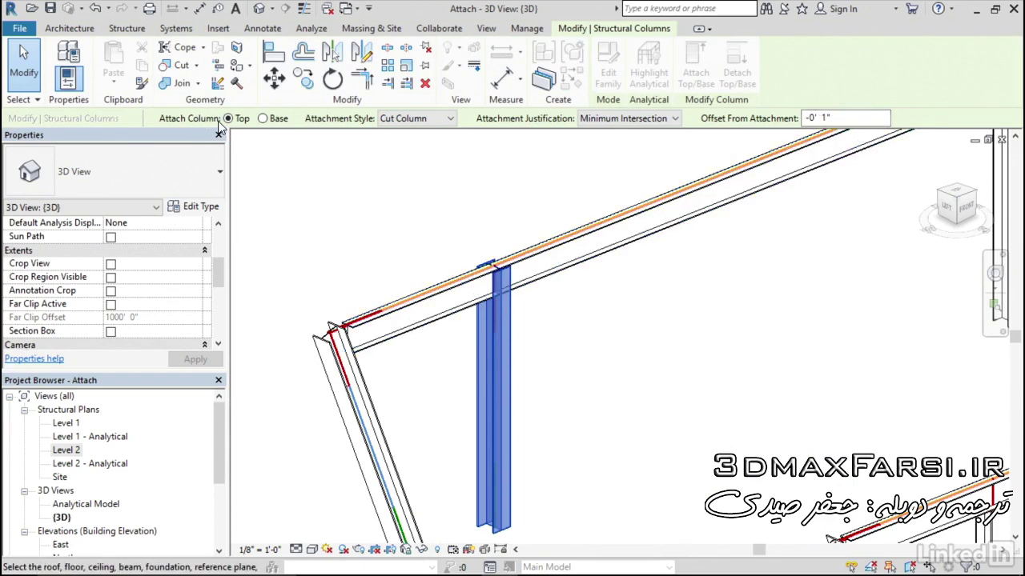
{"action": "left_click", "coordinate": [420, 295]}
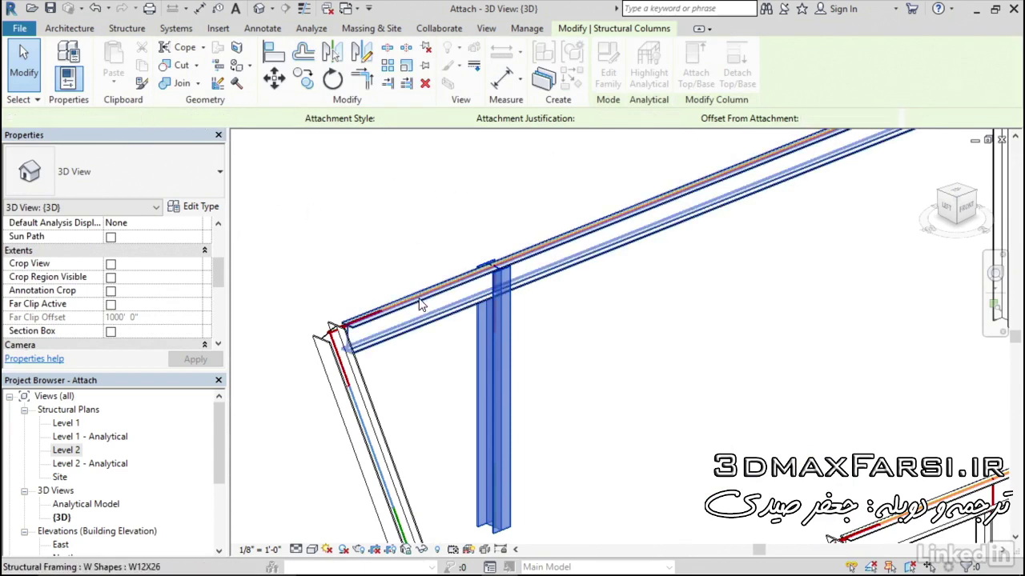
{"action": "left_click", "coordinate": [415, 243]}
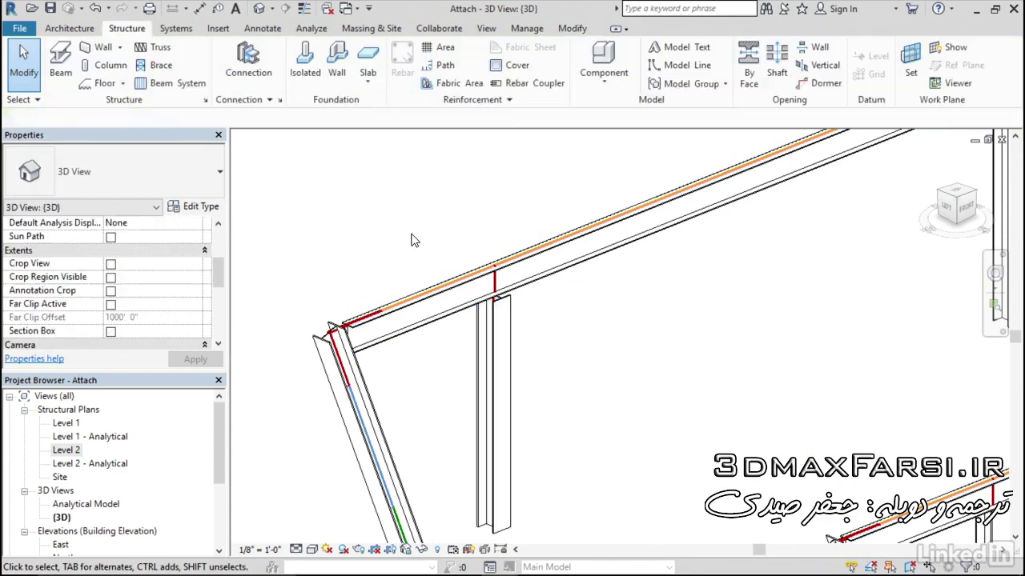
{"action": "scroll", "coordinate": [415, 244], "scroll_direction": "down", "scroll_amount": 2}
Change the left end offset of the top-left W12X26 beam from 0' 0" to 2
{"action": "scroll", "coordinate": [415, 245], "scroll_direction": "down", "scroll_amount": 2}
{"action": "mouse_move", "coordinate": [571, 322]}
{"action": "middle_mouse_down"}
{"action": "mouse_move", "coordinate": [427, 274]}
{"action": "mouse_move", "coordinate": [490, 267]}
{"action": "middle_mouse_up"}
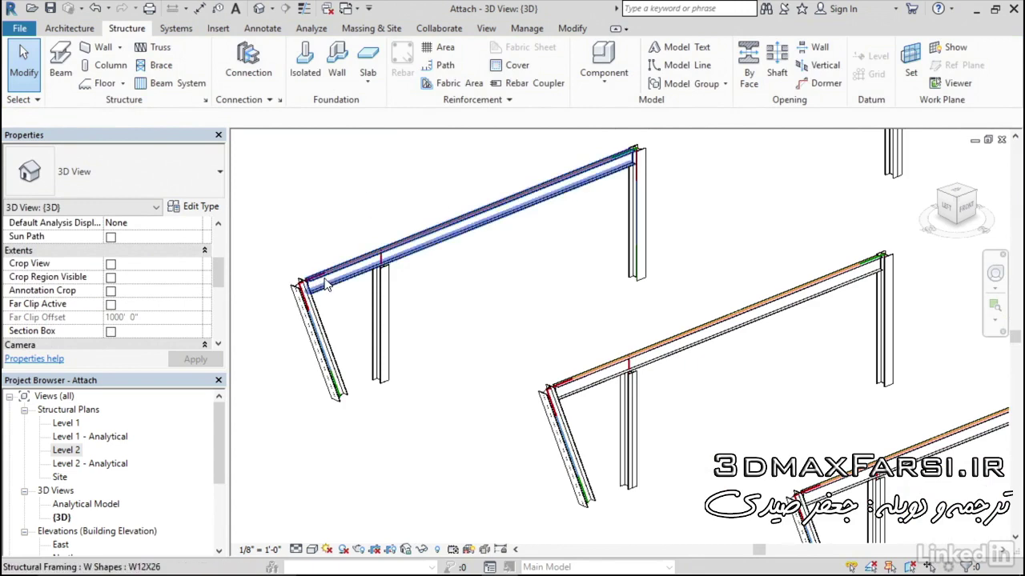
{"action": "left_click", "coordinate": [321, 276]}
{"action": "left_click", "coordinate": [345, 232]}
{"action": "left_click", "coordinate": [349, 260]}
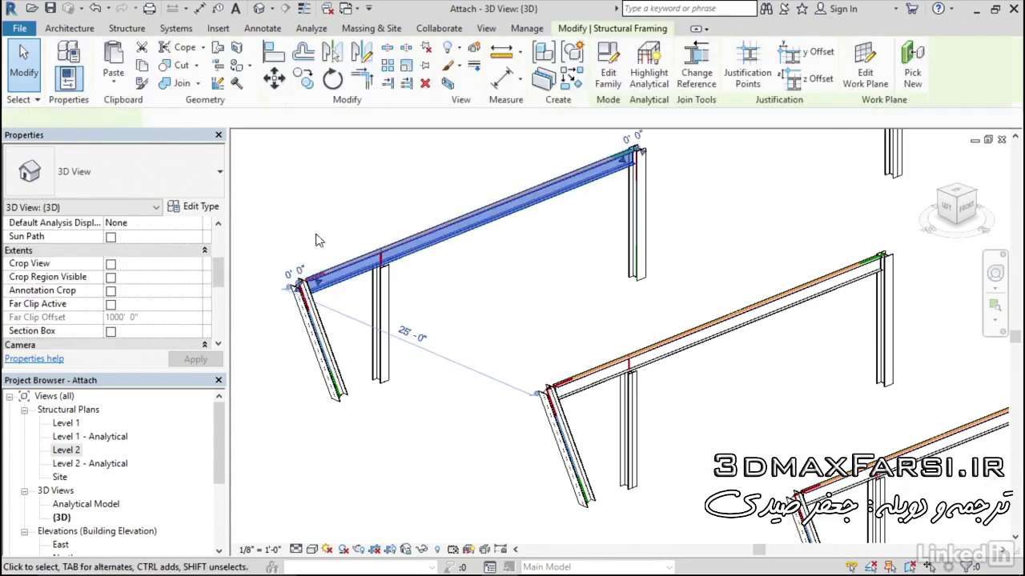
{"action": "scroll", "coordinate": [315, 240], "scroll_direction": "up", "scroll_amount": 2}
{"action": "scroll", "coordinate": [304, 272], "scroll_direction": "up", "scroll_amount": 1}
{"action": "left_click", "coordinate": [316, 295]}
{"action": "type", "text": "2"}
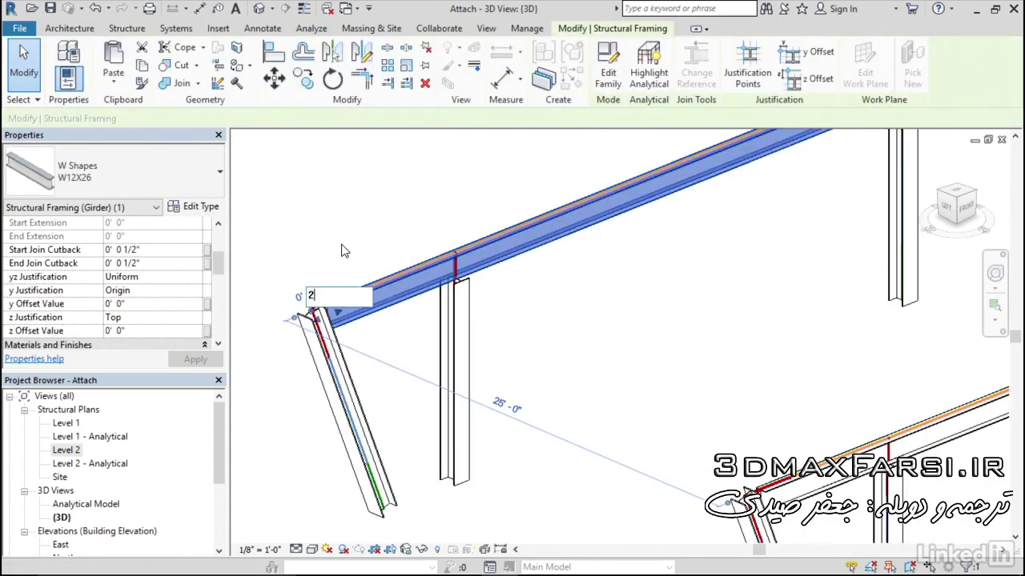
{"action": "key", "text": "Return"}
{"action": "left_click", "coordinate": [590, 290]}
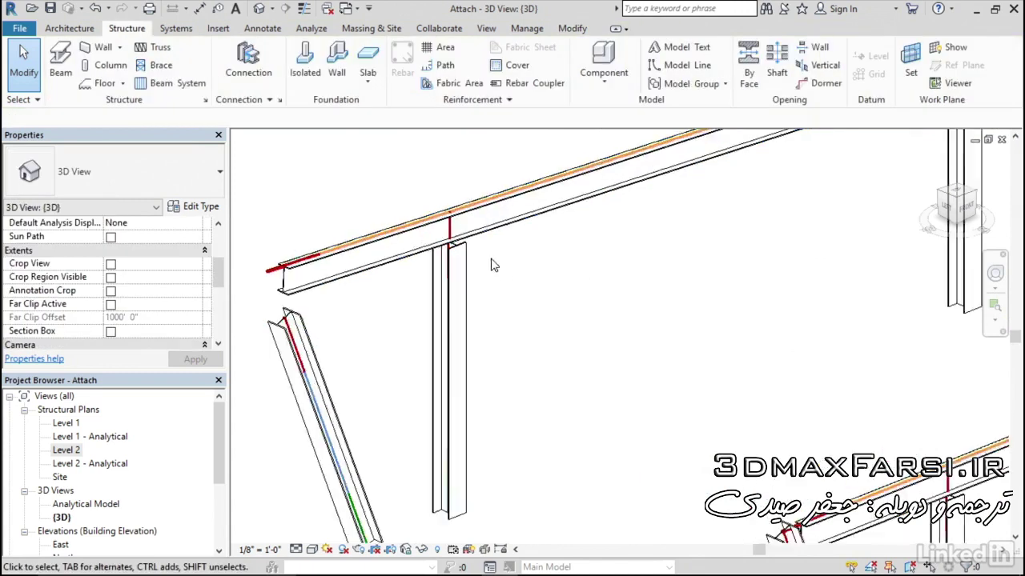
{"action": "scroll", "coordinate": [481, 256], "scroll_direction": "up", "scroll_amount": 3}
{"action": "left_click", "coordinate": [453, 244]}
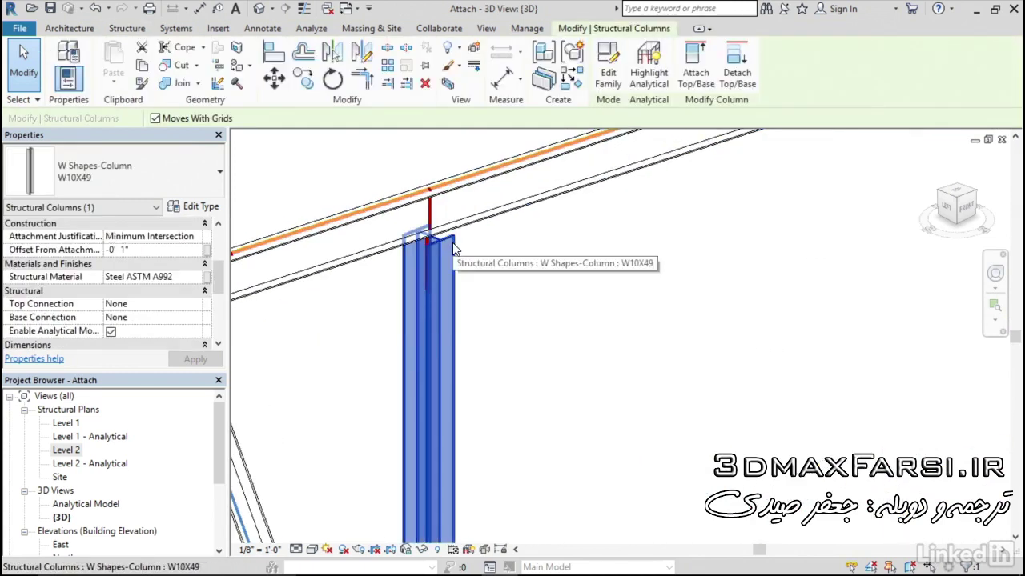
{"action": "left_click", "coordinate": [566, 277]}
{"action": "scroll", "coordinate": [566, 277], "scroll_direction": "down", "scroll_amount": 2}
{"action": "scroll", "coordinate": [565, 277], "scroll_direction": "down", "scroll_amount": 2}
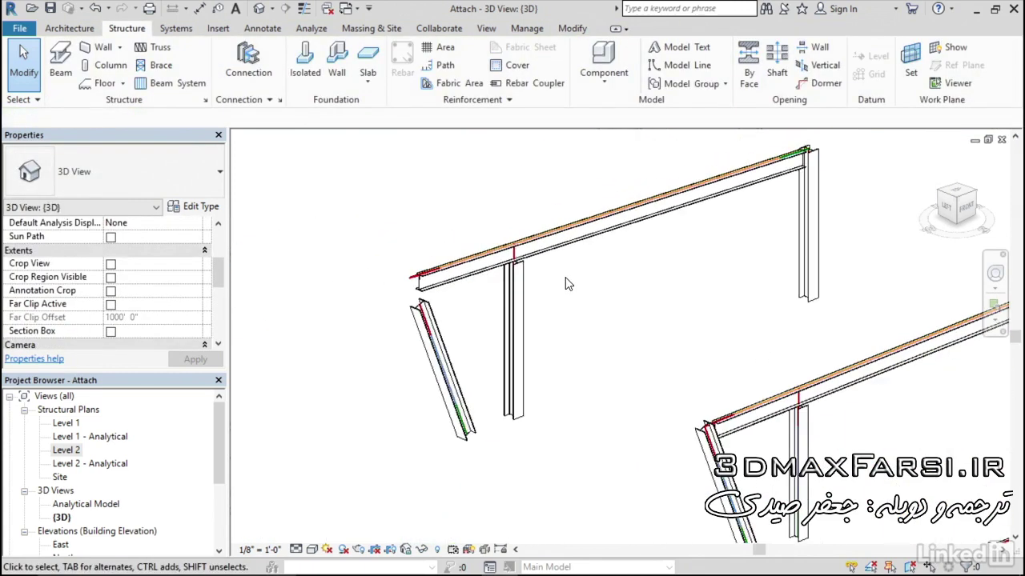
{"action": "scroll", "coordinate": [456, 320], "scroll_direction": "up", "scroll_amount": 2}
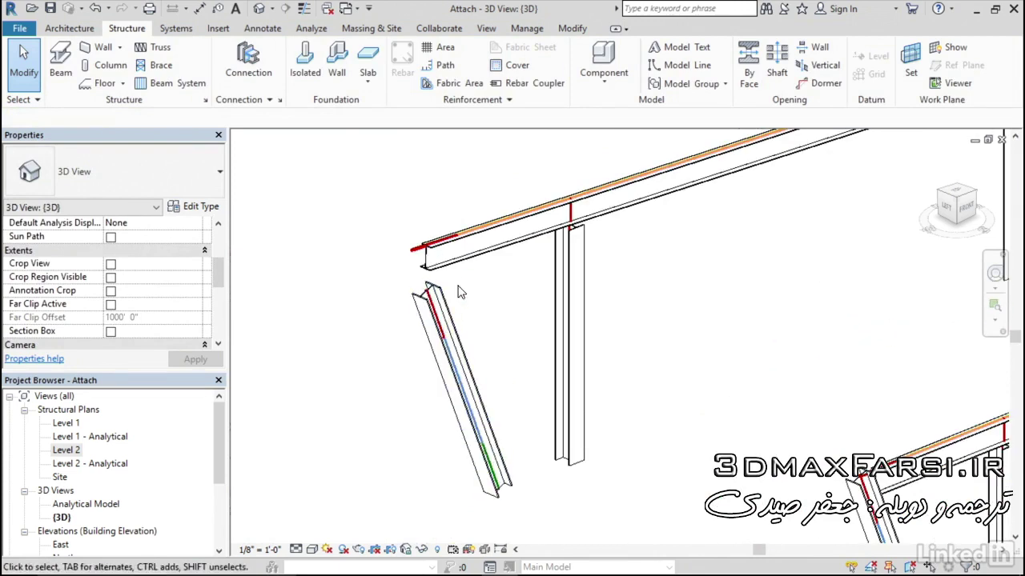
{"action": "scroll", "coordinate": [469, 293], "scroll_direction": "down", "scroll_amount": 2}
{"action": "scroll", "coordinate": [469, 293], "scroll_direction": "down", "scroll_amount": 2}
{"action": "middle_click_drag", "start_coordinate": [578, 347], "coordinate": [450, 317]}
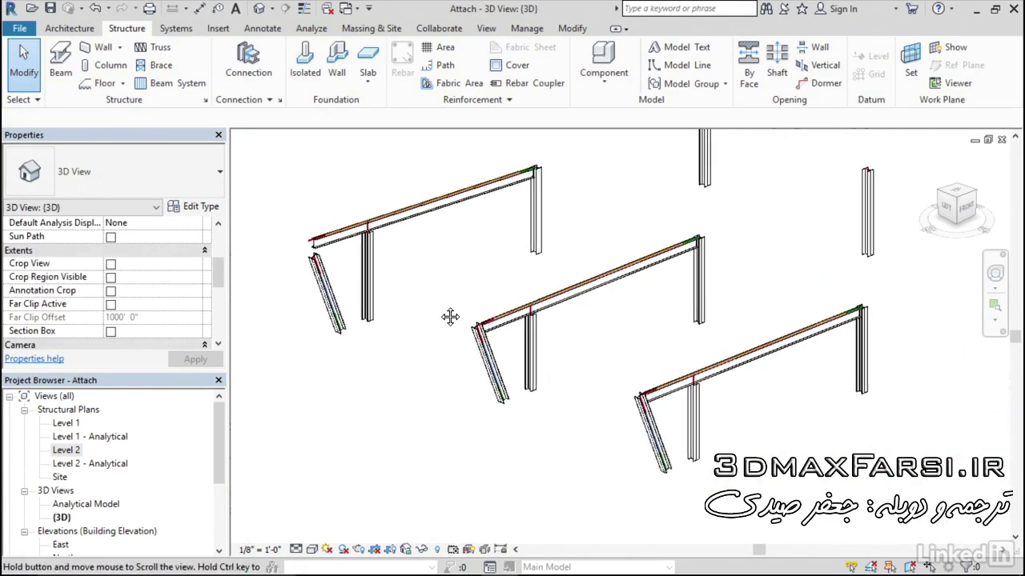
{"action": "scroll", "coordinate": [412, 264], "scroll_direction": "up", "scroll_amount": 3}
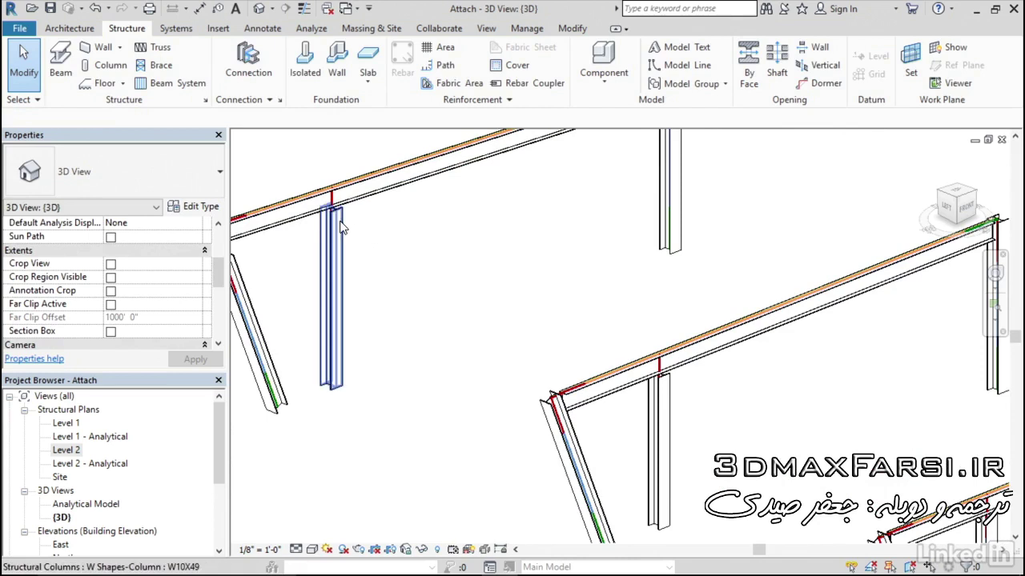